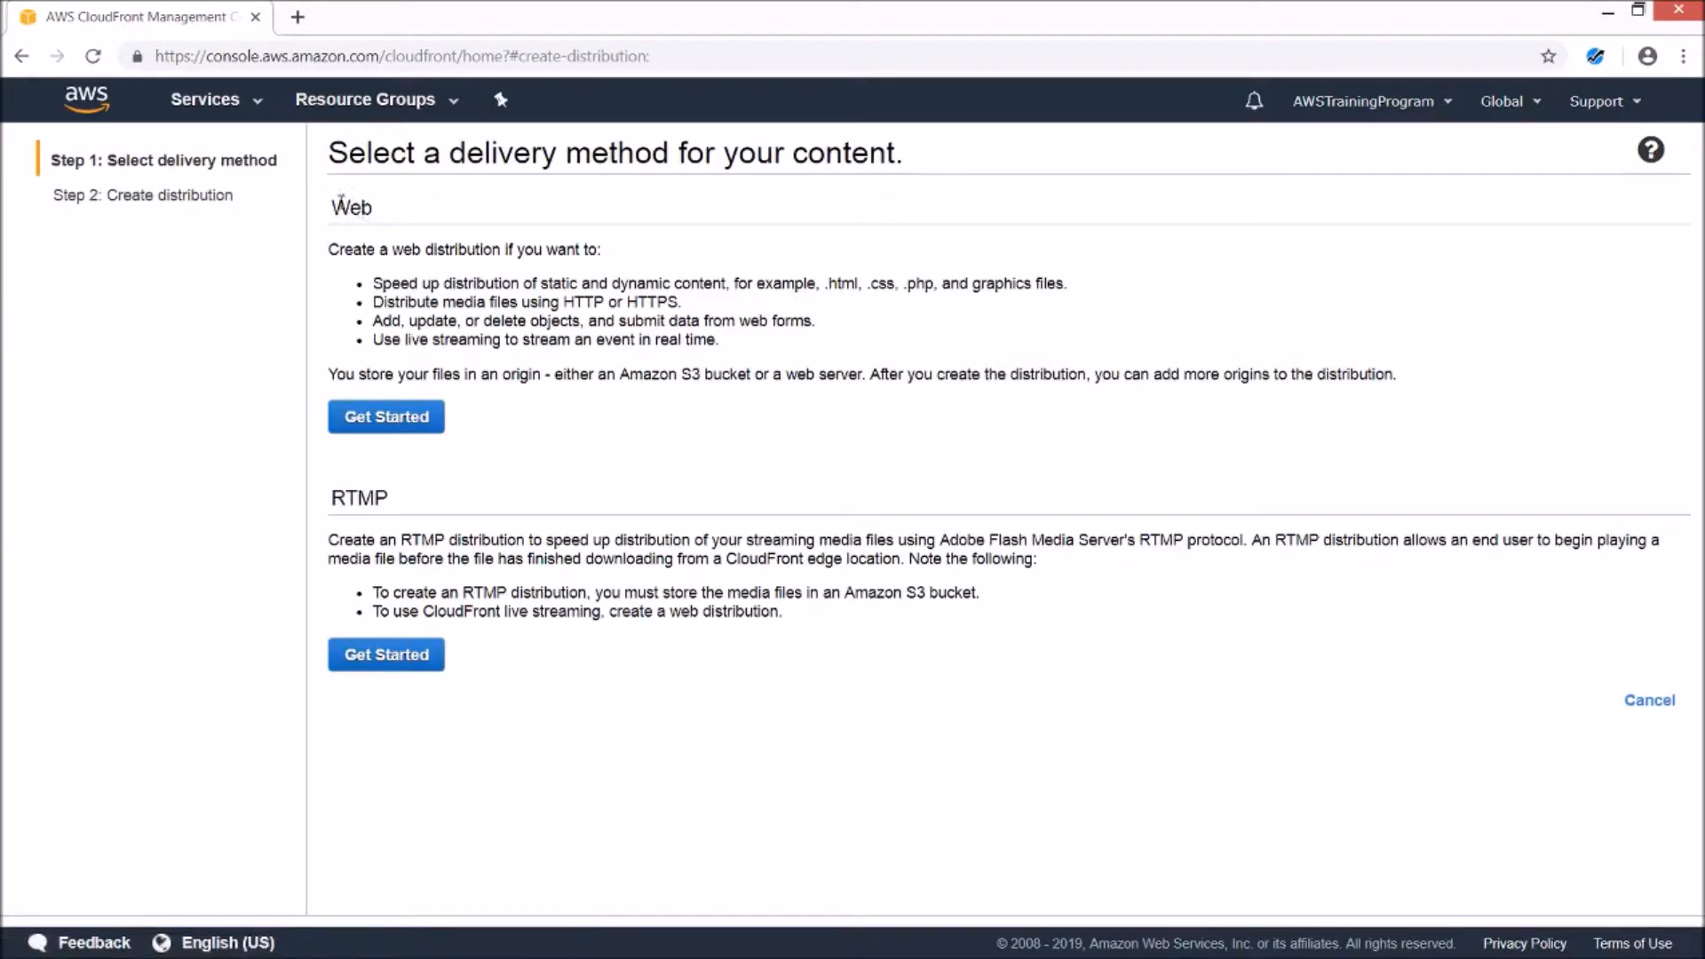
- Highlight the Web and RTMP delivery method headings for emphasis
drag(335, 198, 384, 213)
drag(332, 497, 447, 513)
click(446, 514)
- Start a web distribution with thisisatesetbucketname.s3.amazonaws.com as its origin
click(424, 417)
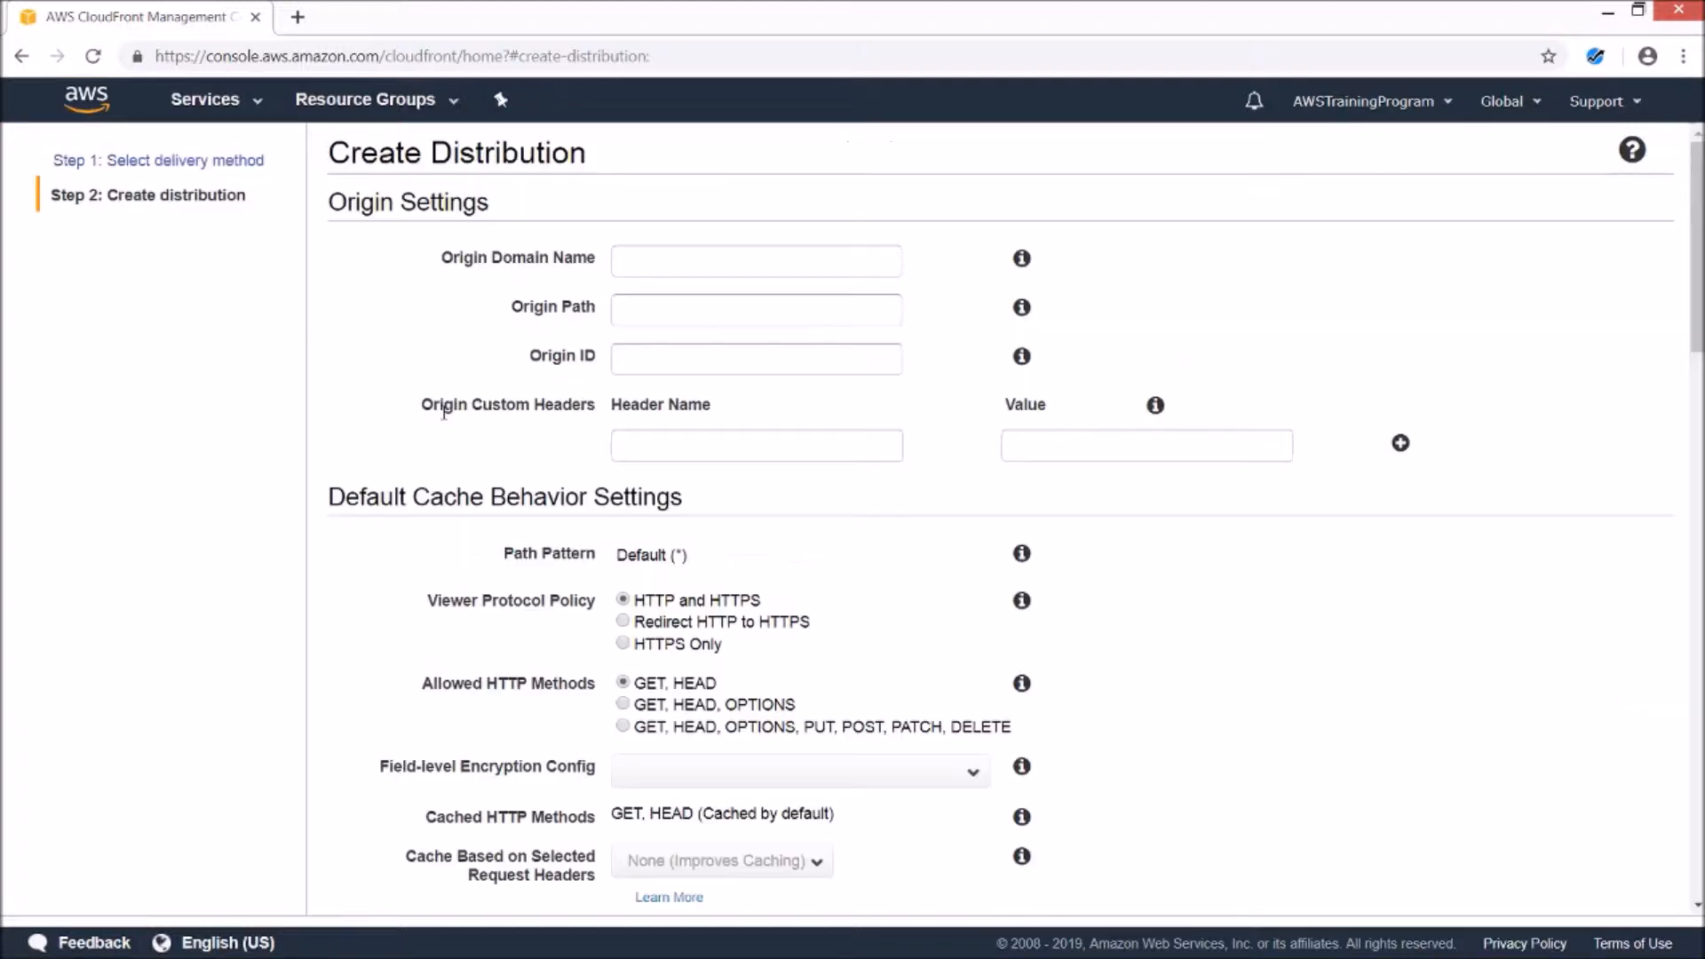
click(779, 268)
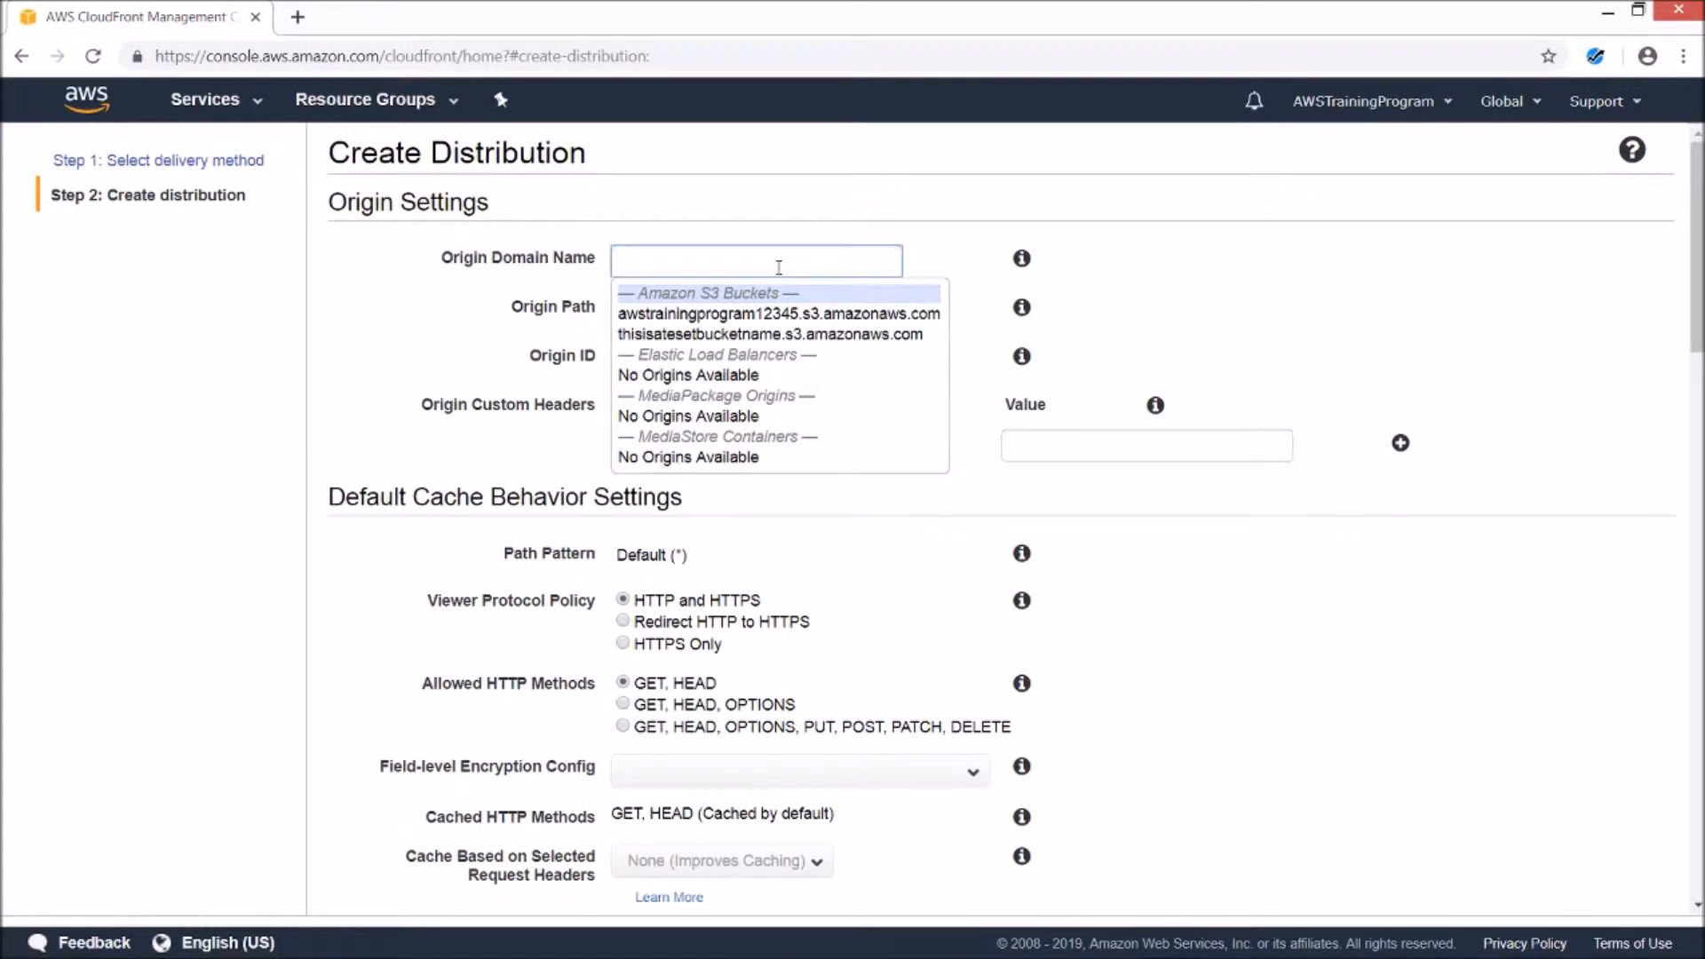
click(794, 335)
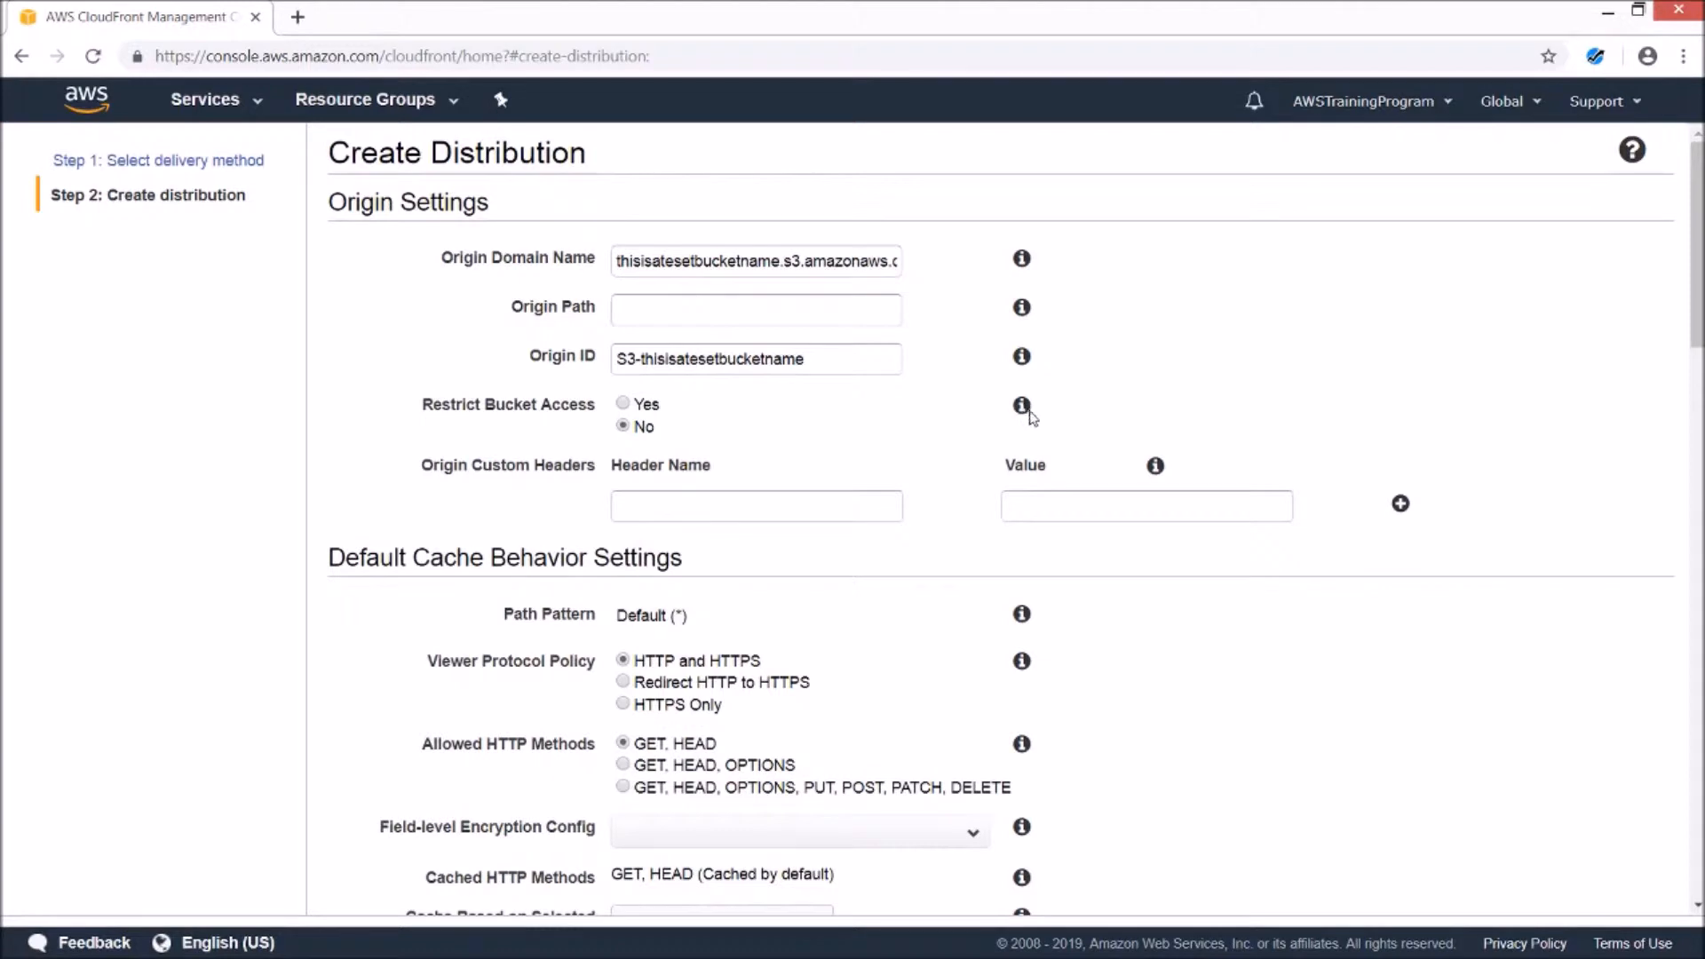
scroll(1106, 388, down, 1)
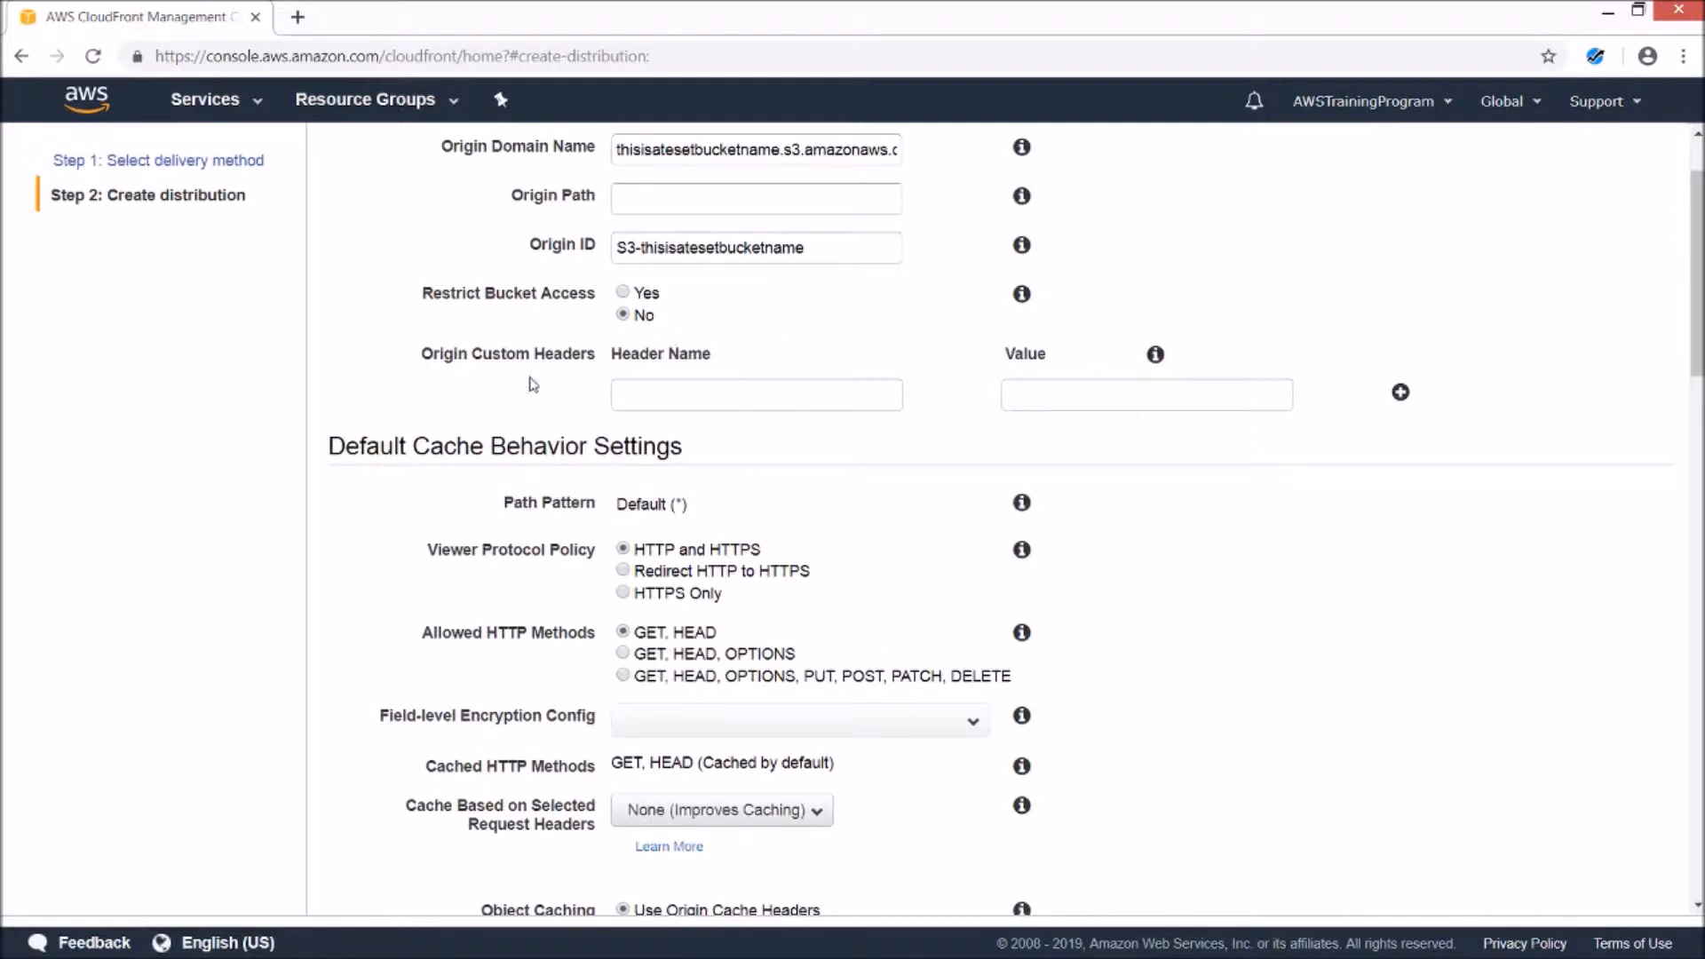
scroll(529, 381, down, 1)
drag(508, 235, 591, 241)
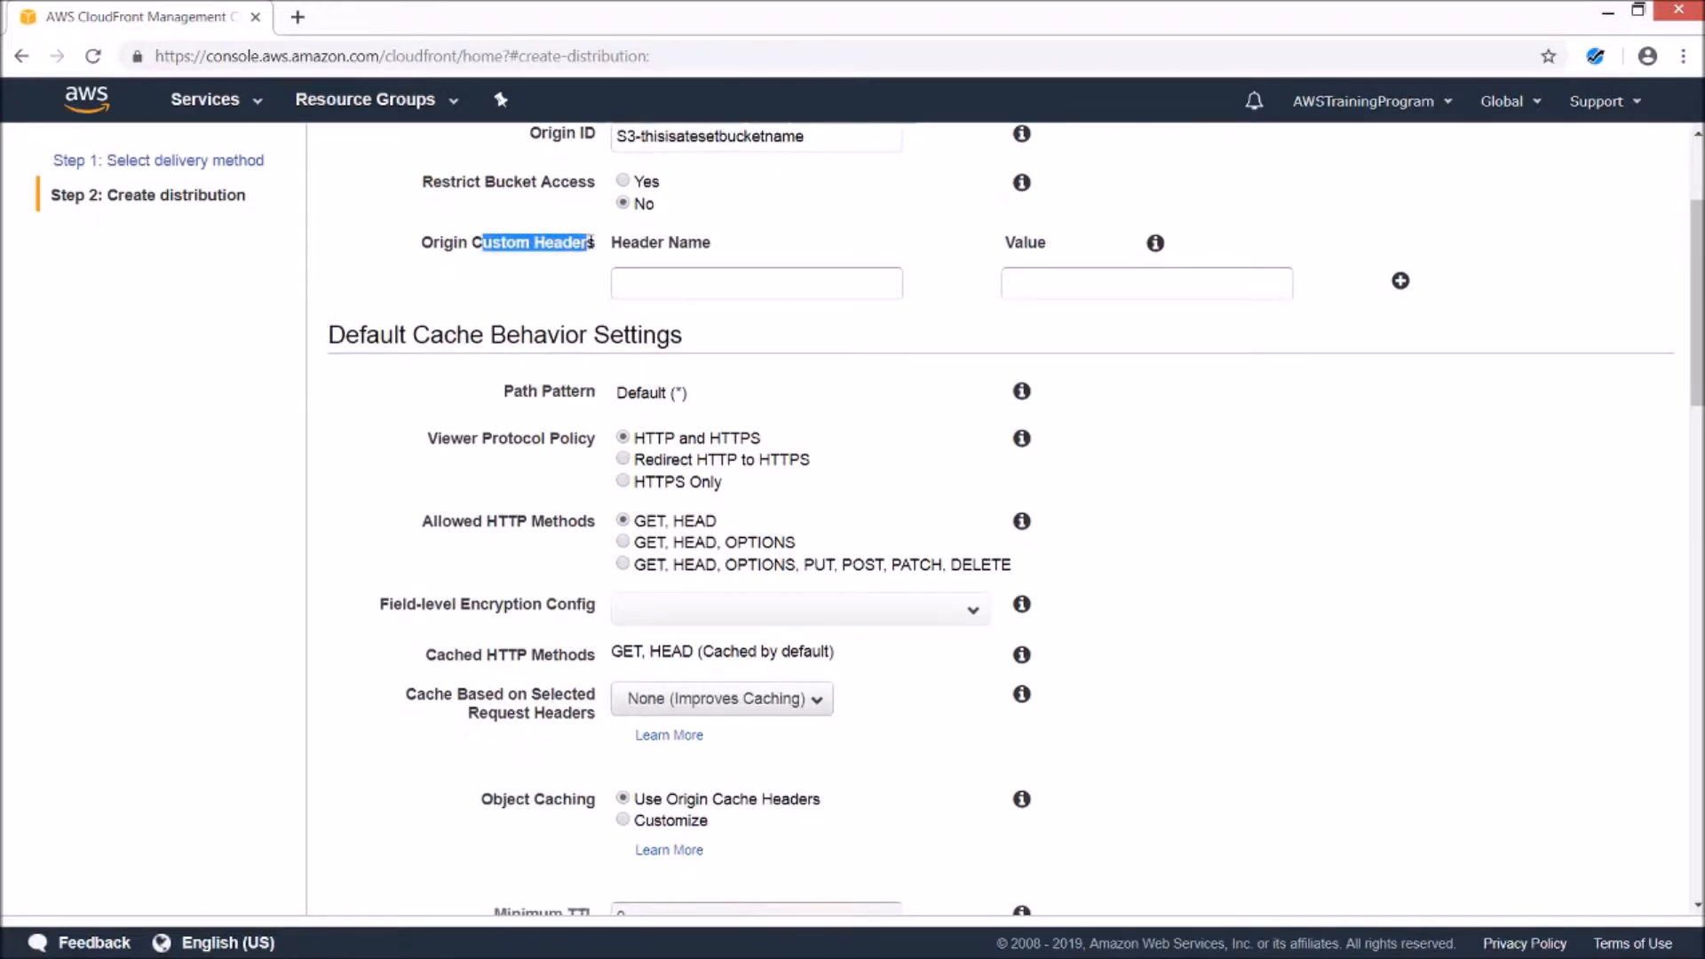
click(583, 300)
scroll(1217, 341, down, 1)
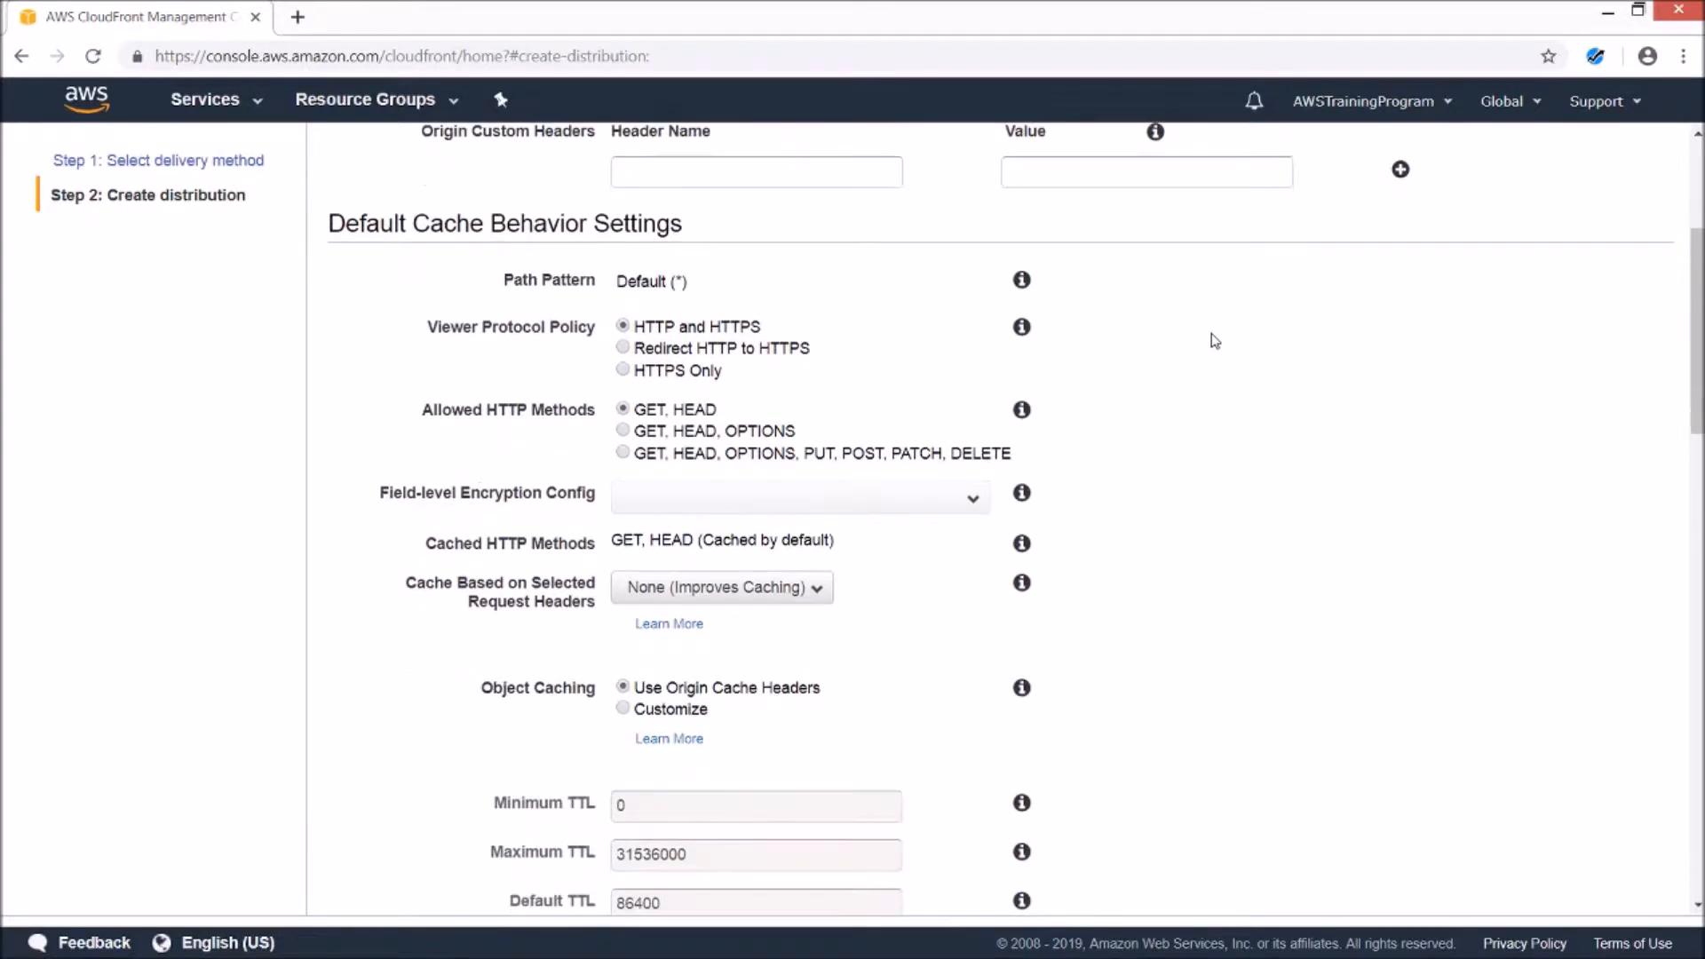
scroll(719, 305, down, 1)
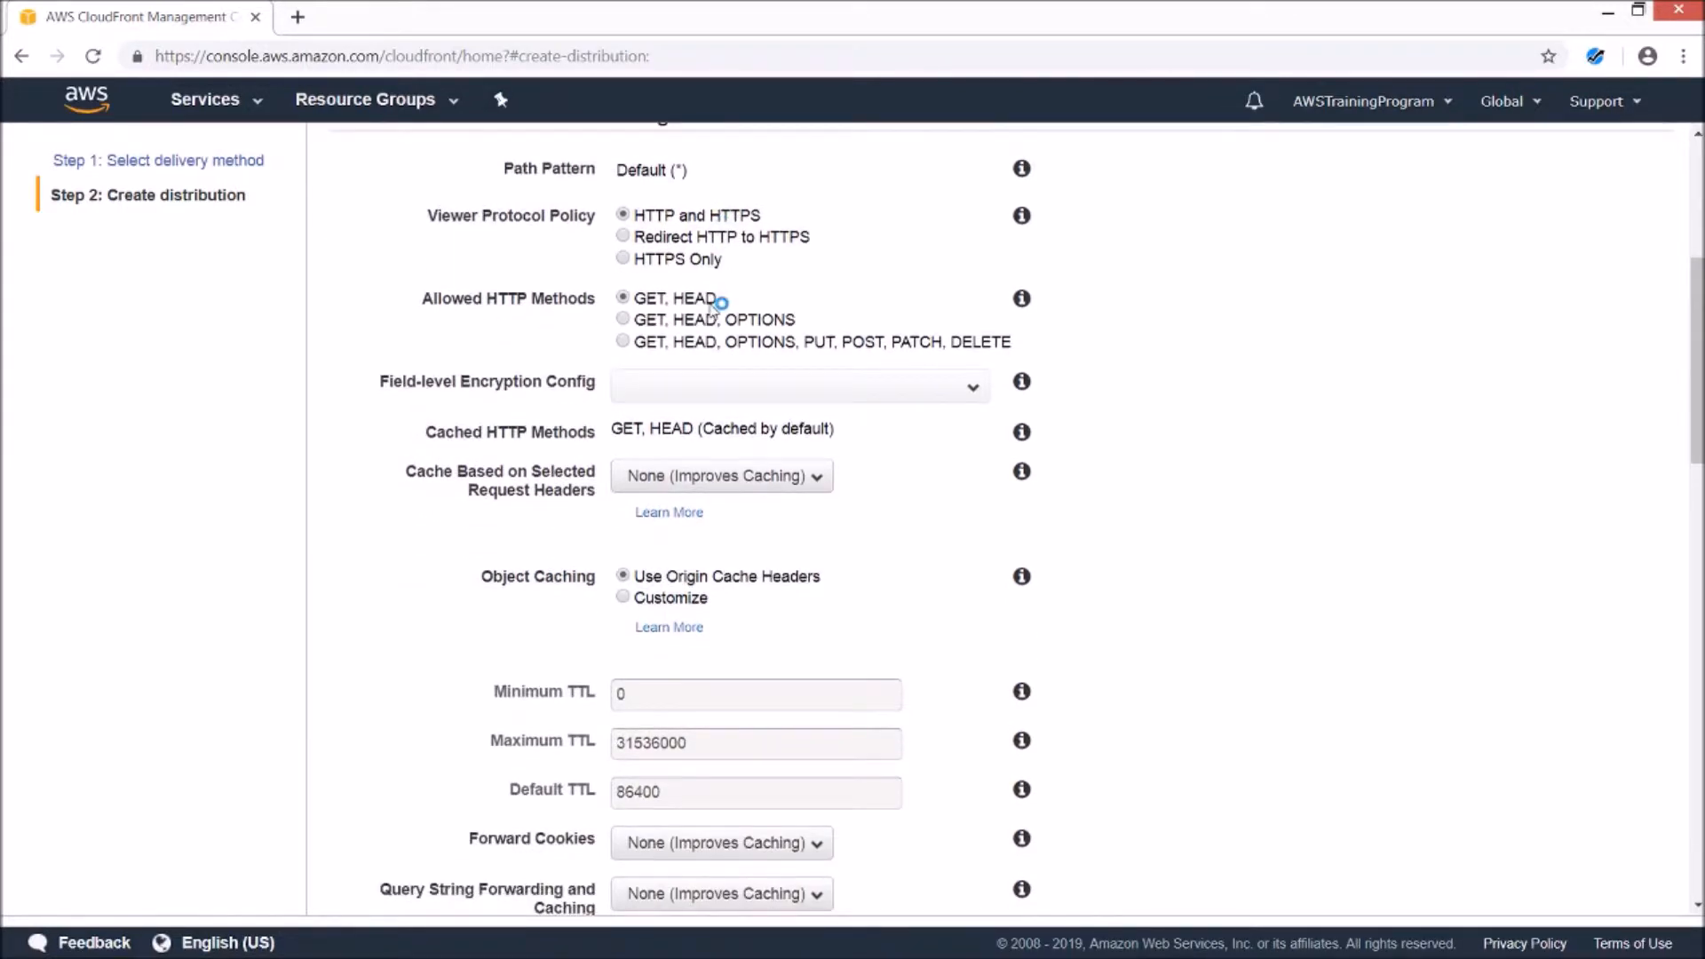
click(714, 305)
scroll(1038, 364, down, 1)
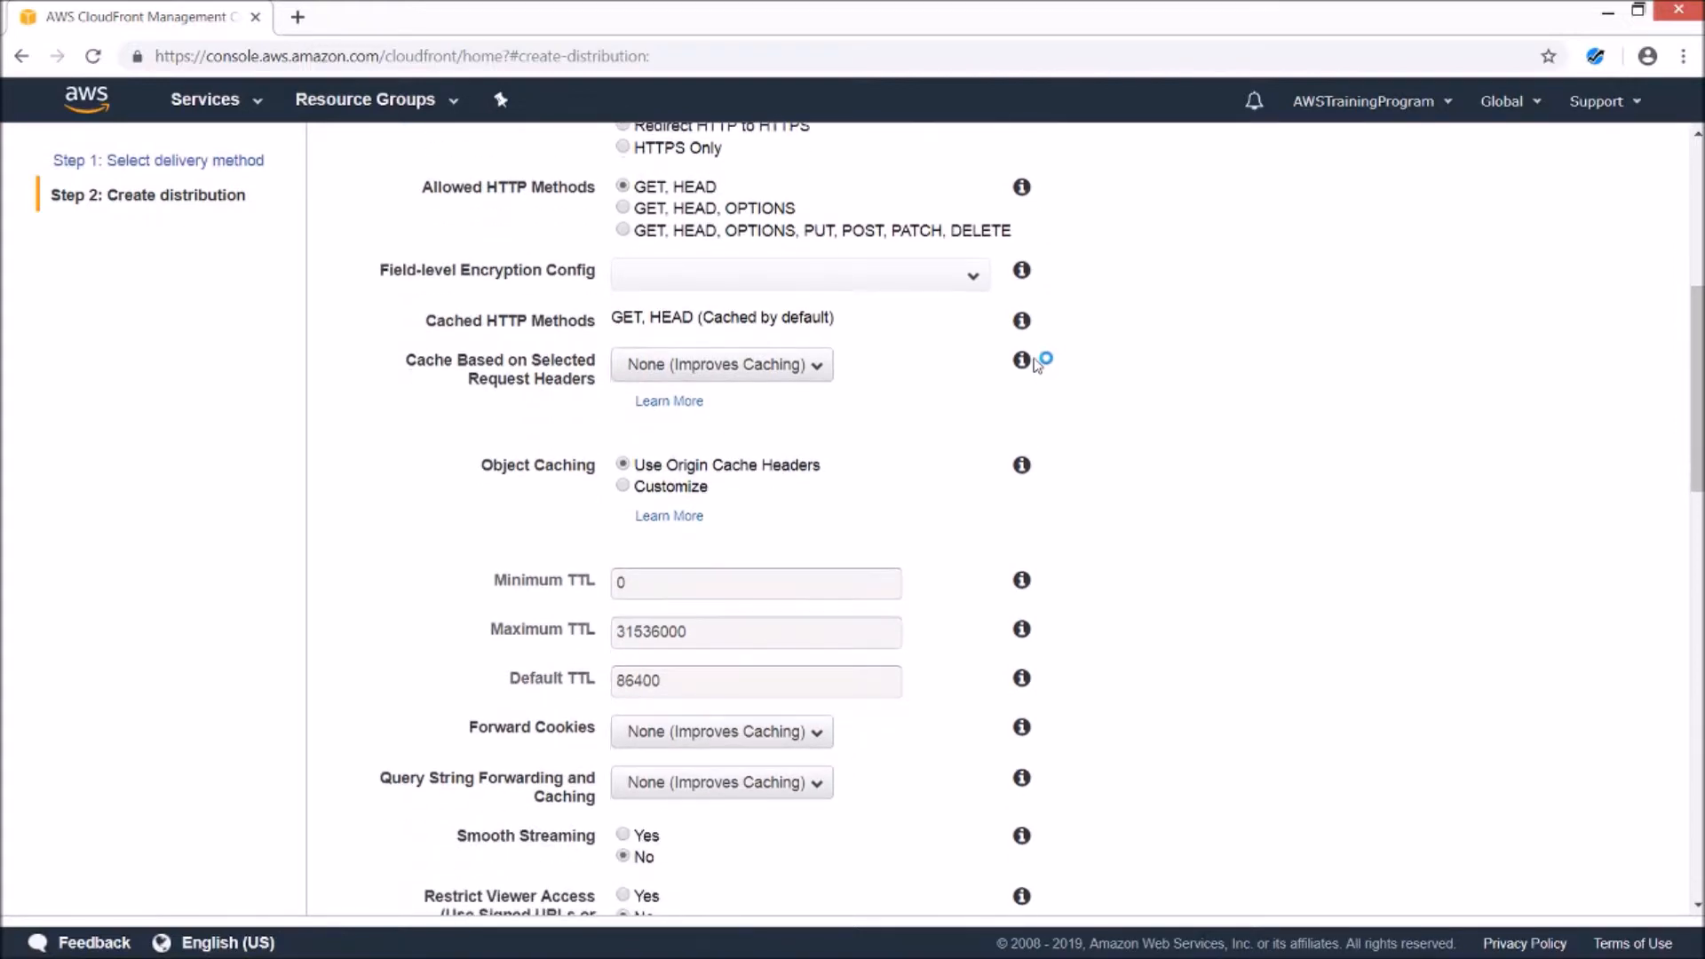
scroll(1058, 433, down, 2)
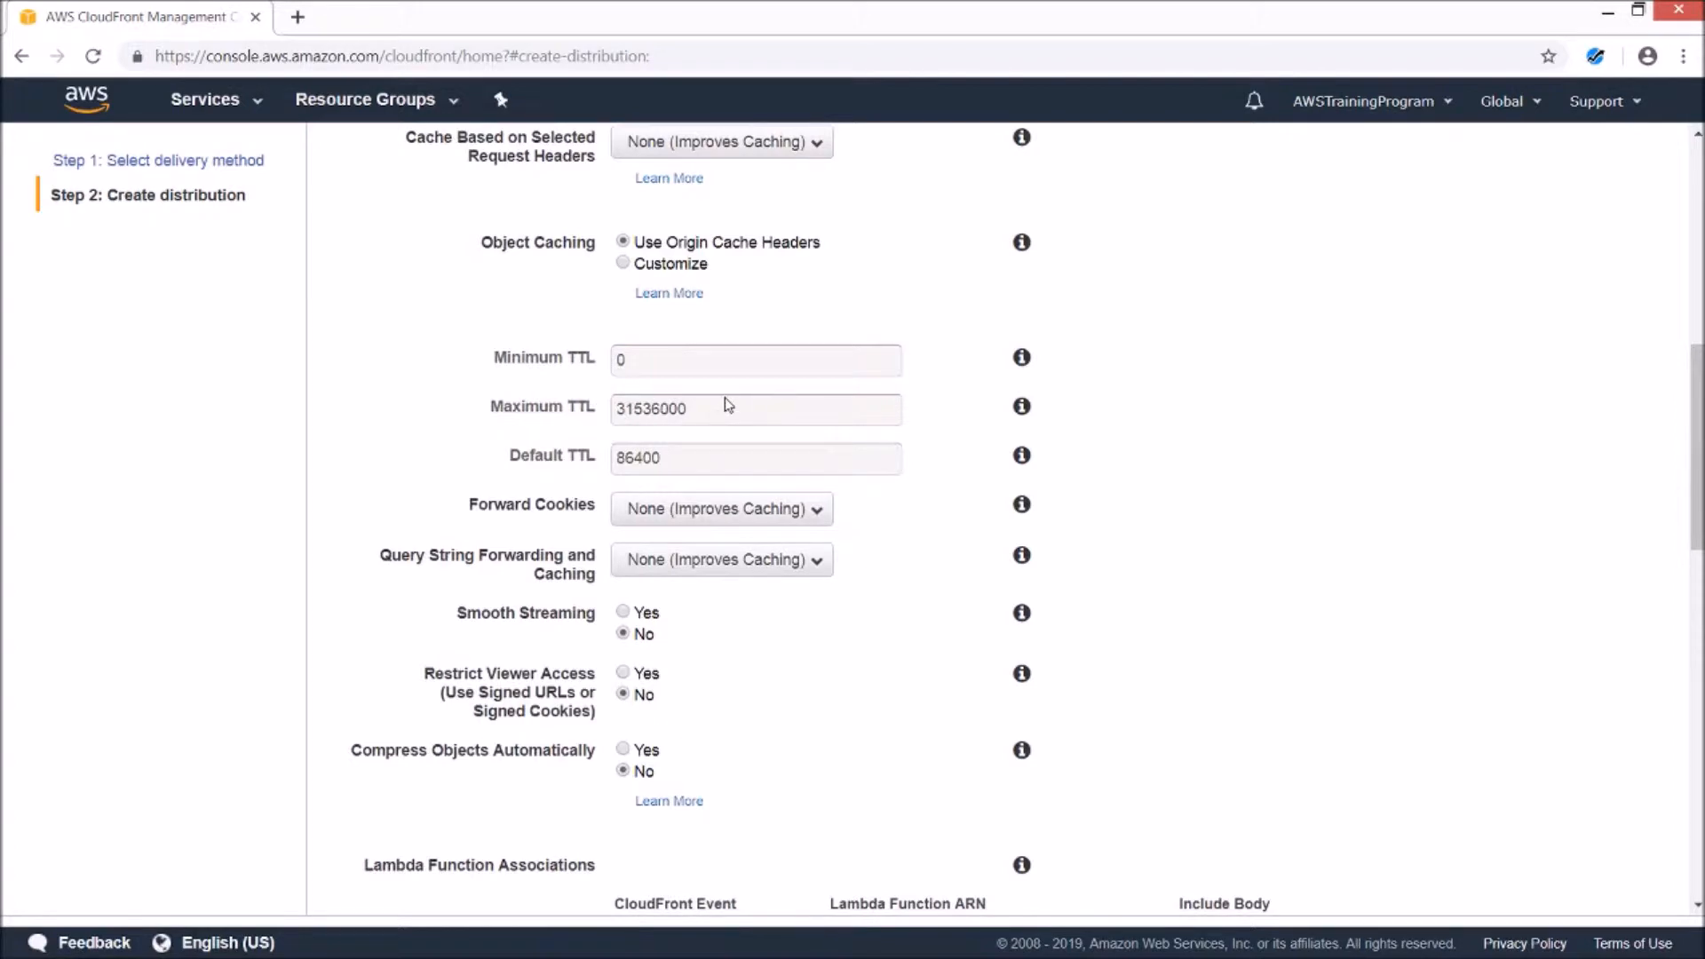
scroll(1365, 464, down, 1)
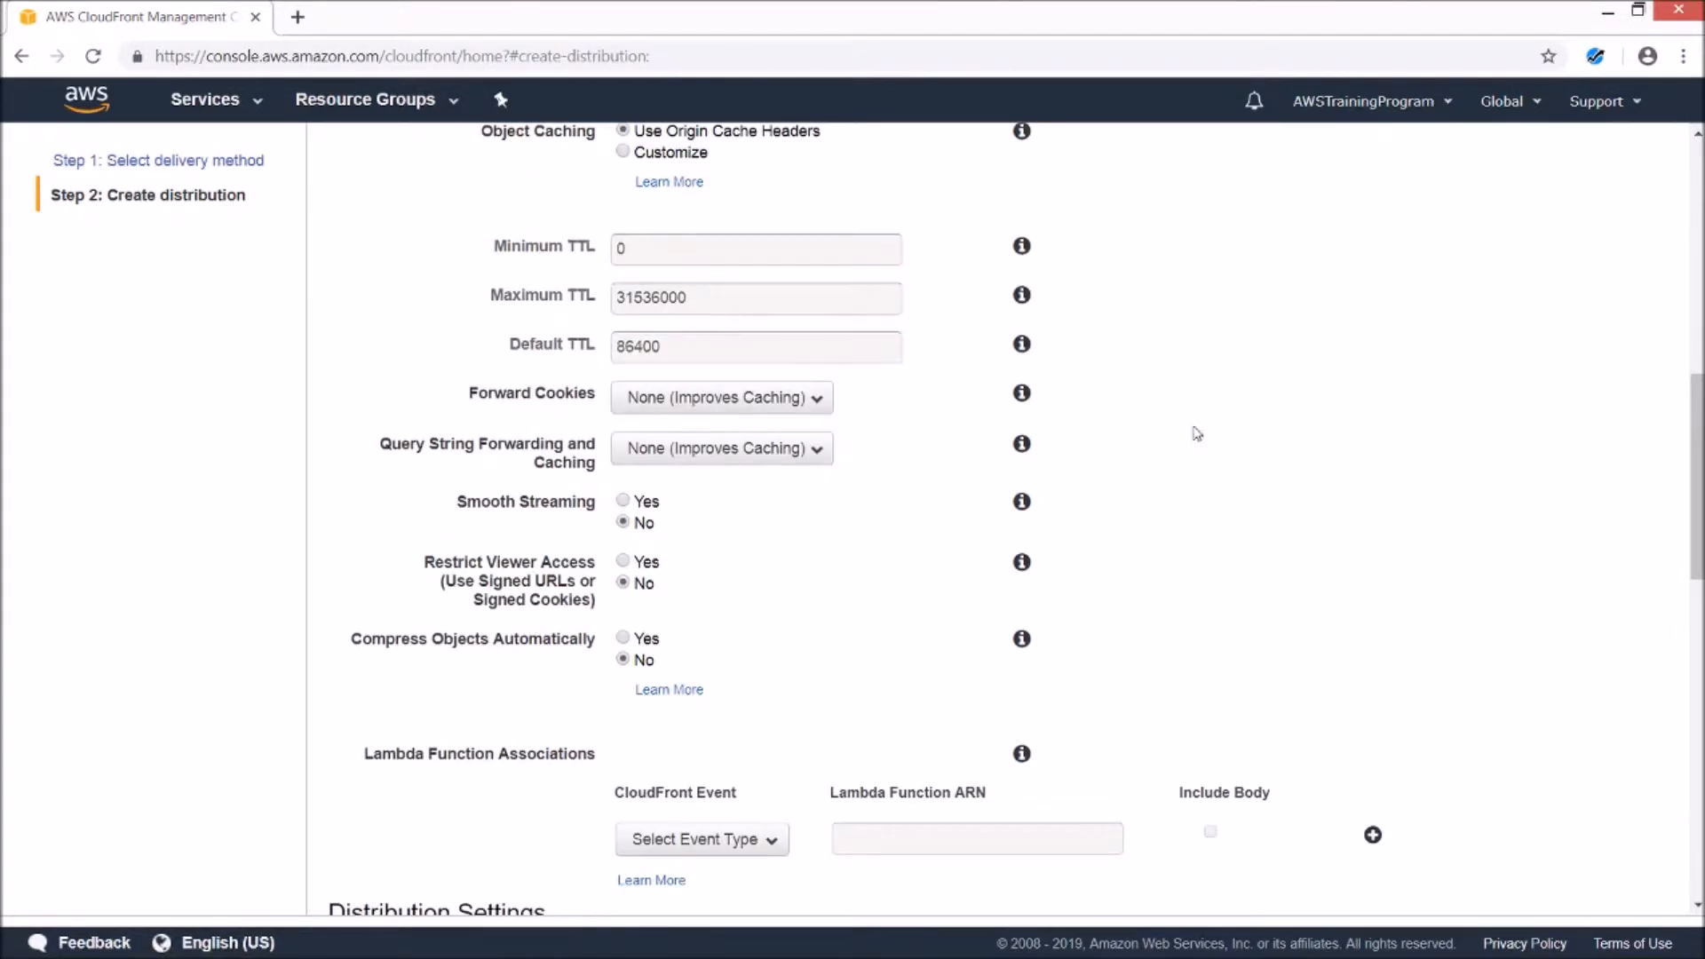
scroll(1155, 435, down, 1)
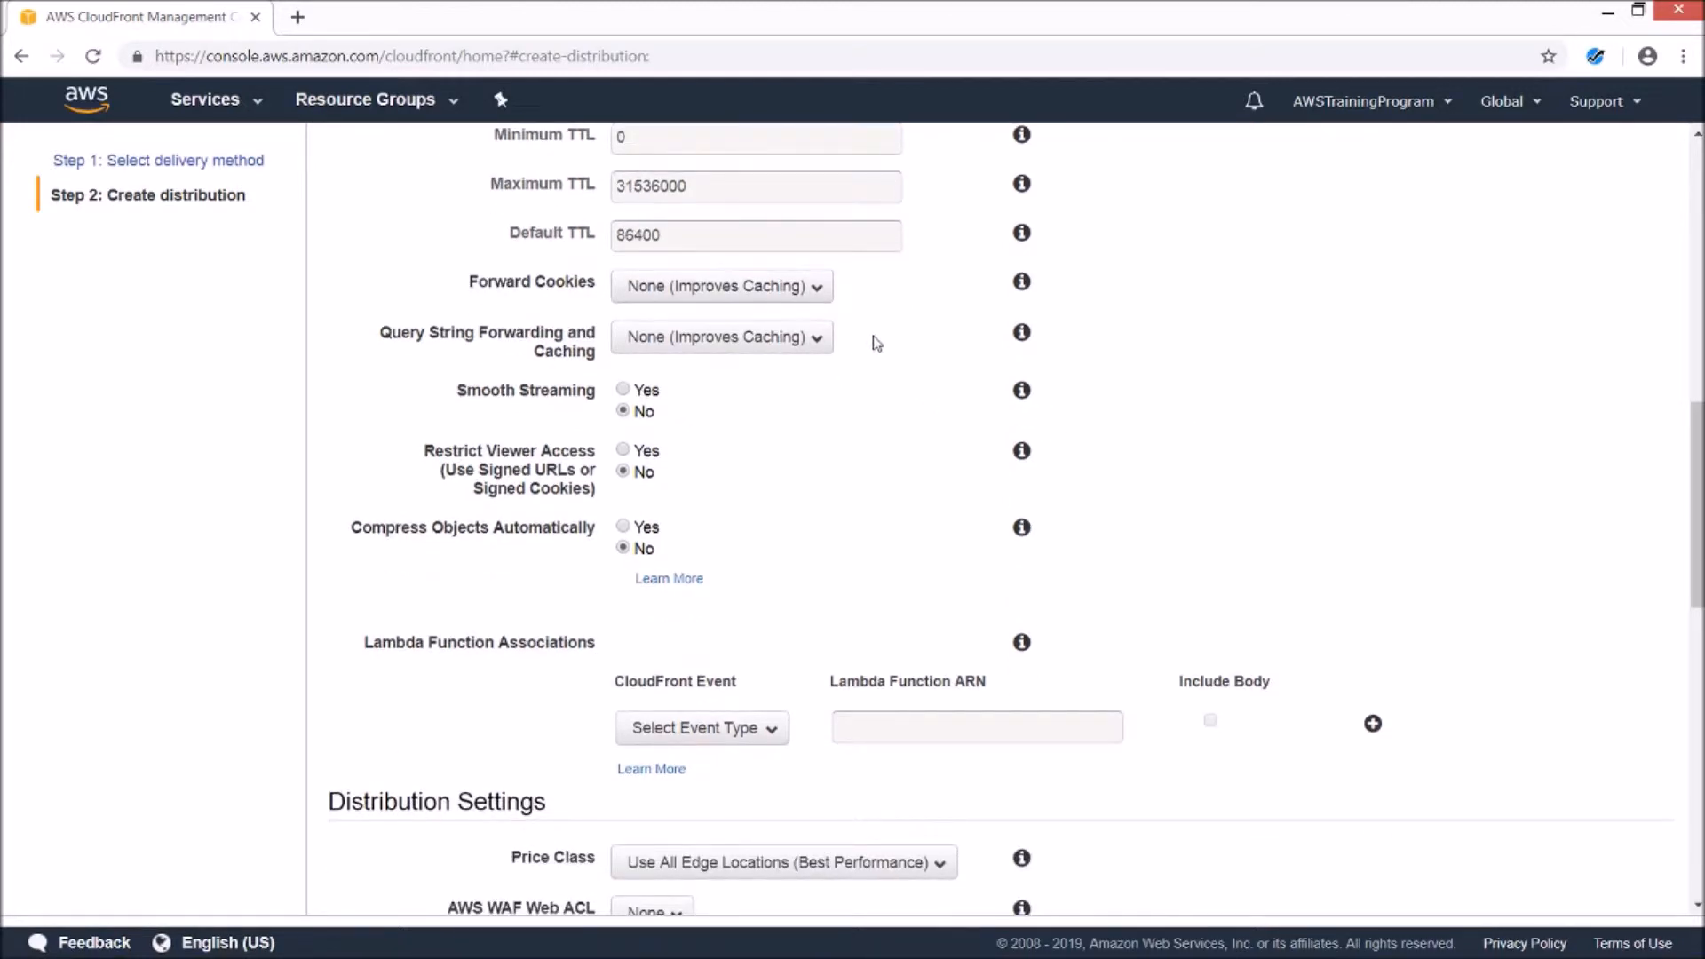
scroll(996, 388, down, 1)
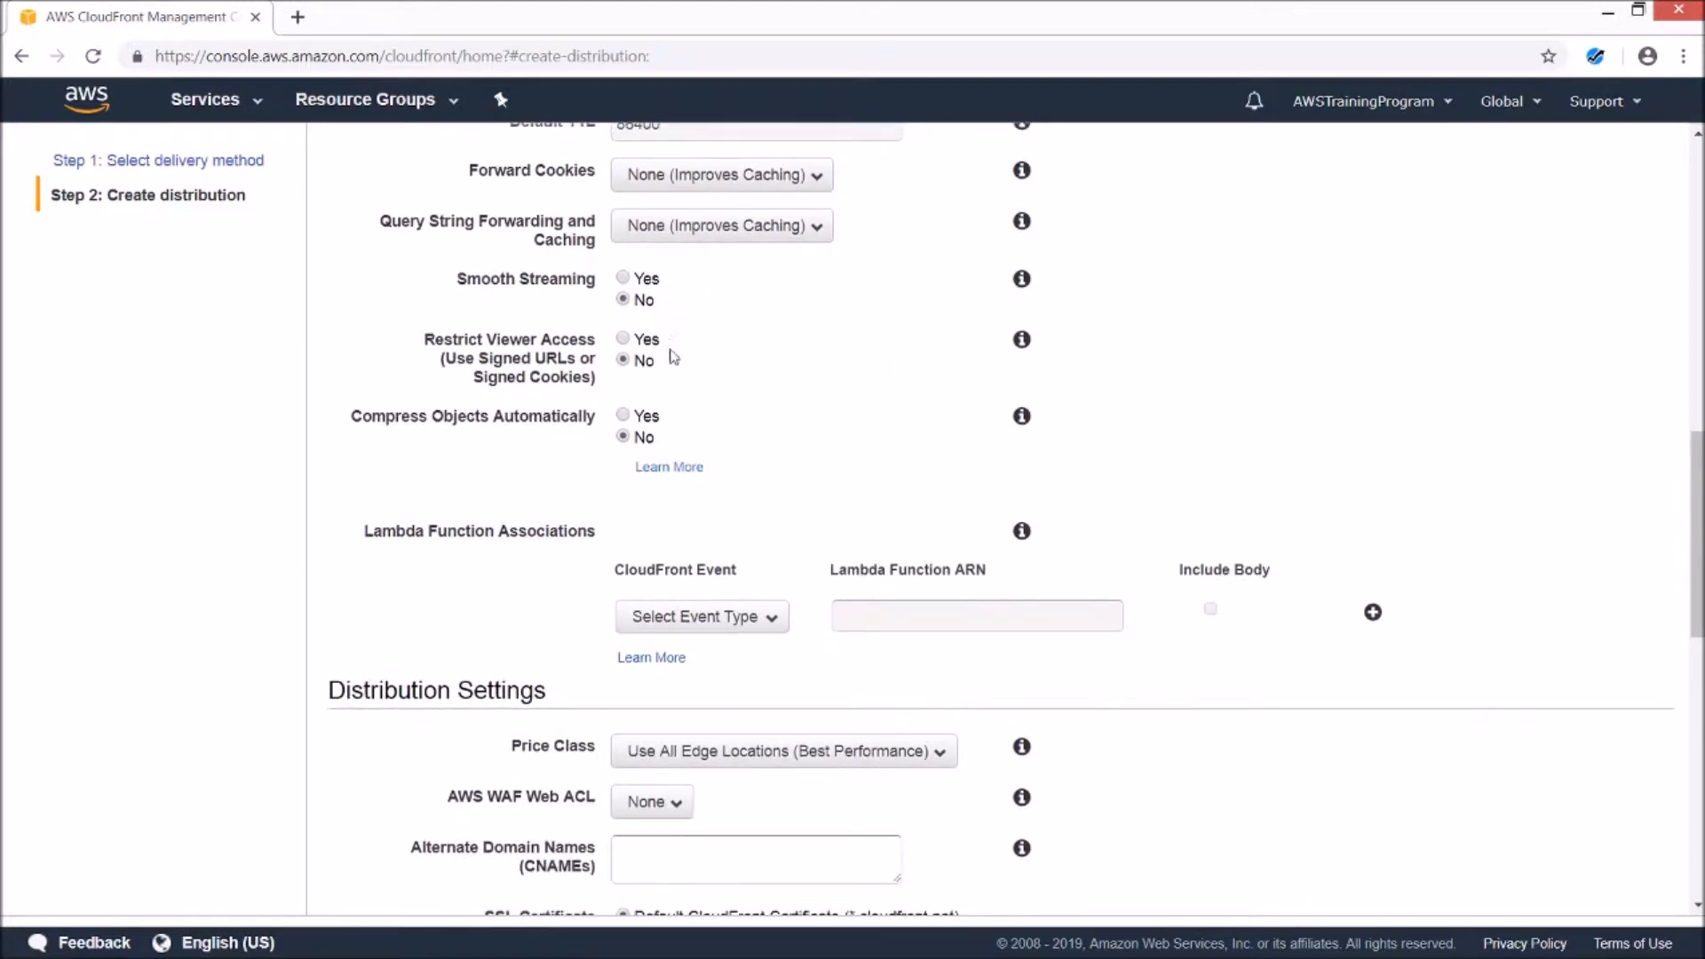
scroll(1115, 423, down, 1)
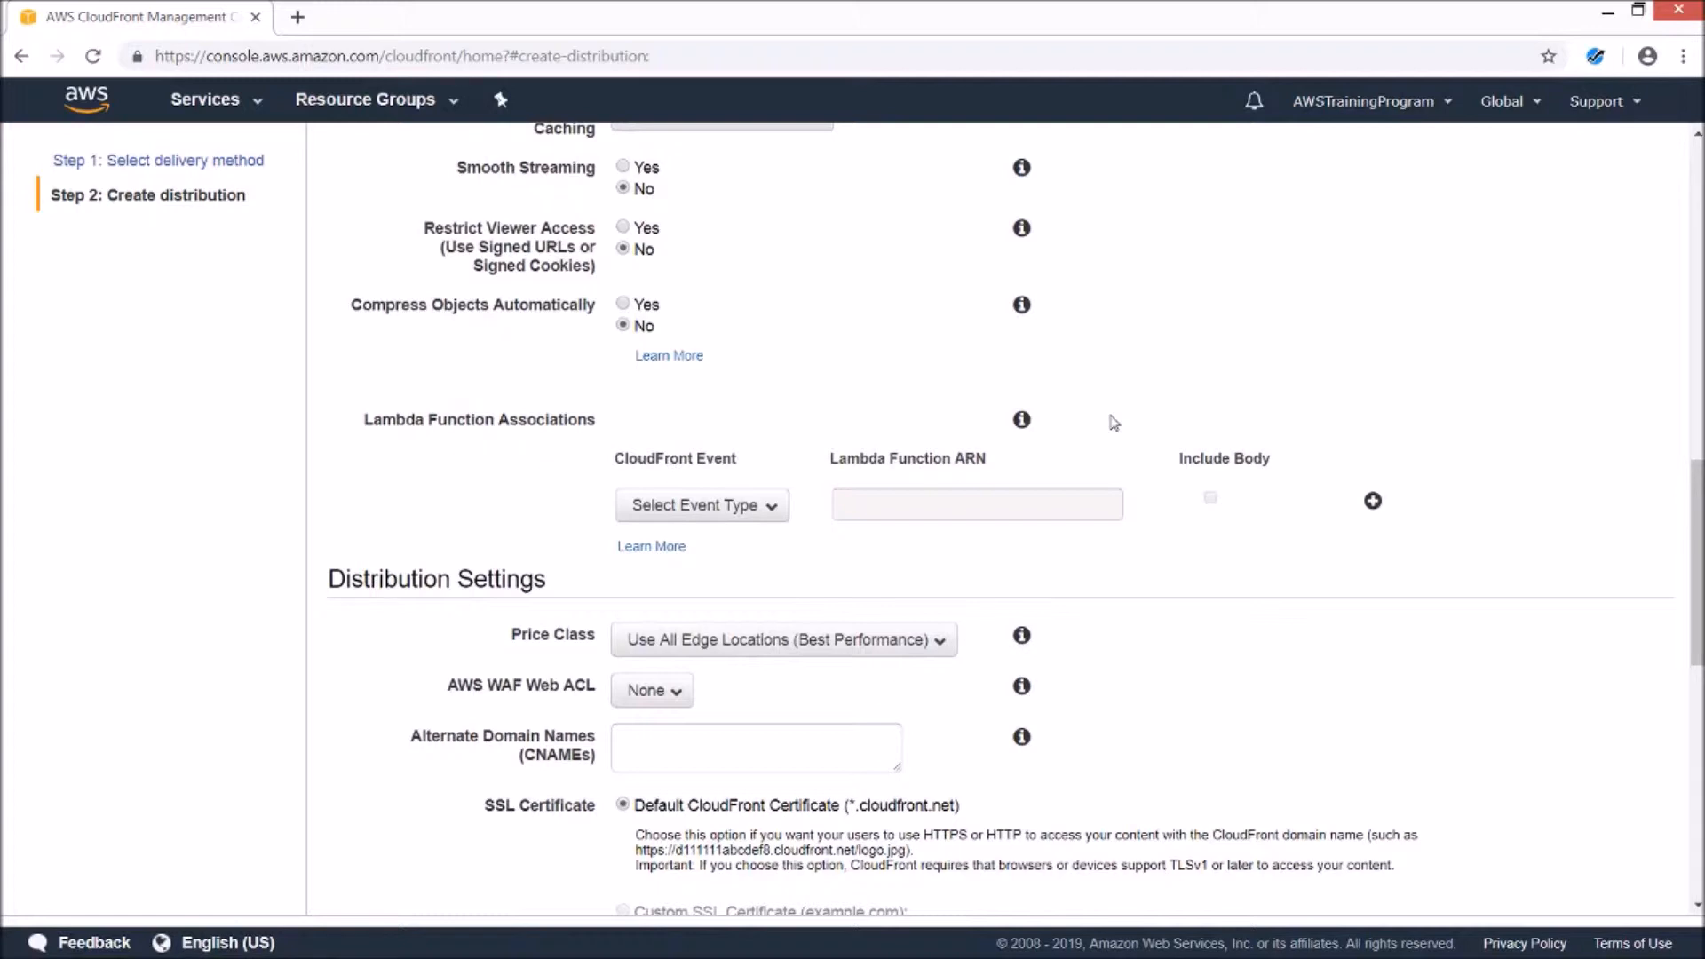
click(1022, 420)
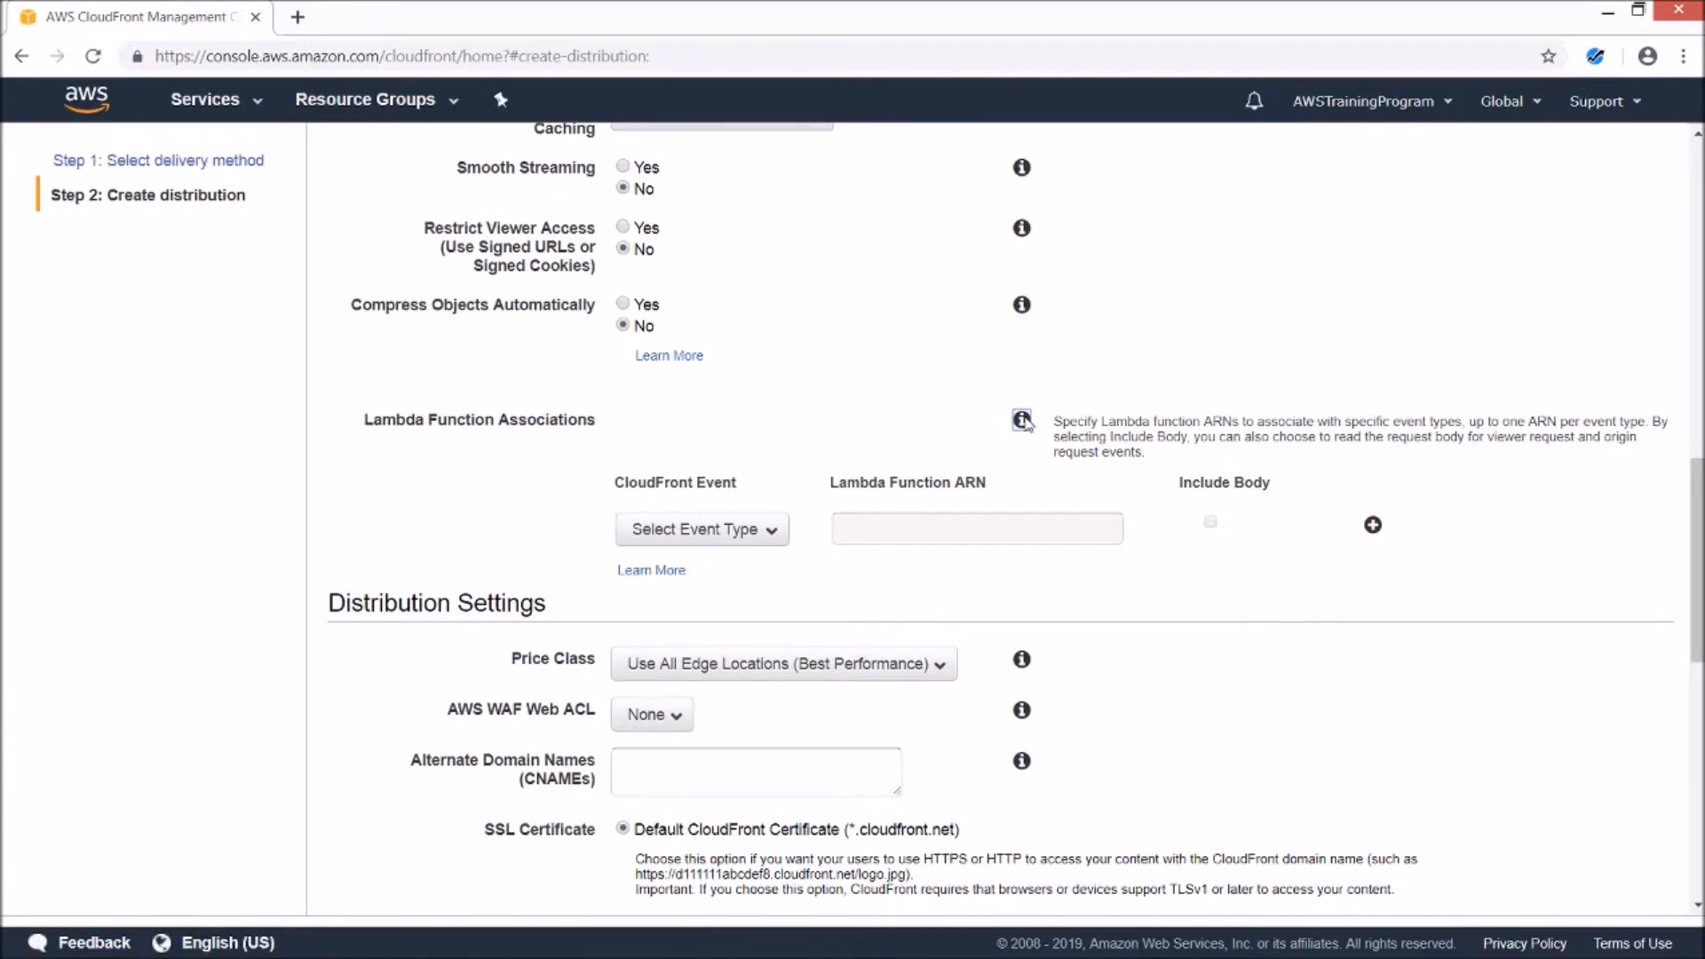
click(1022, 420)
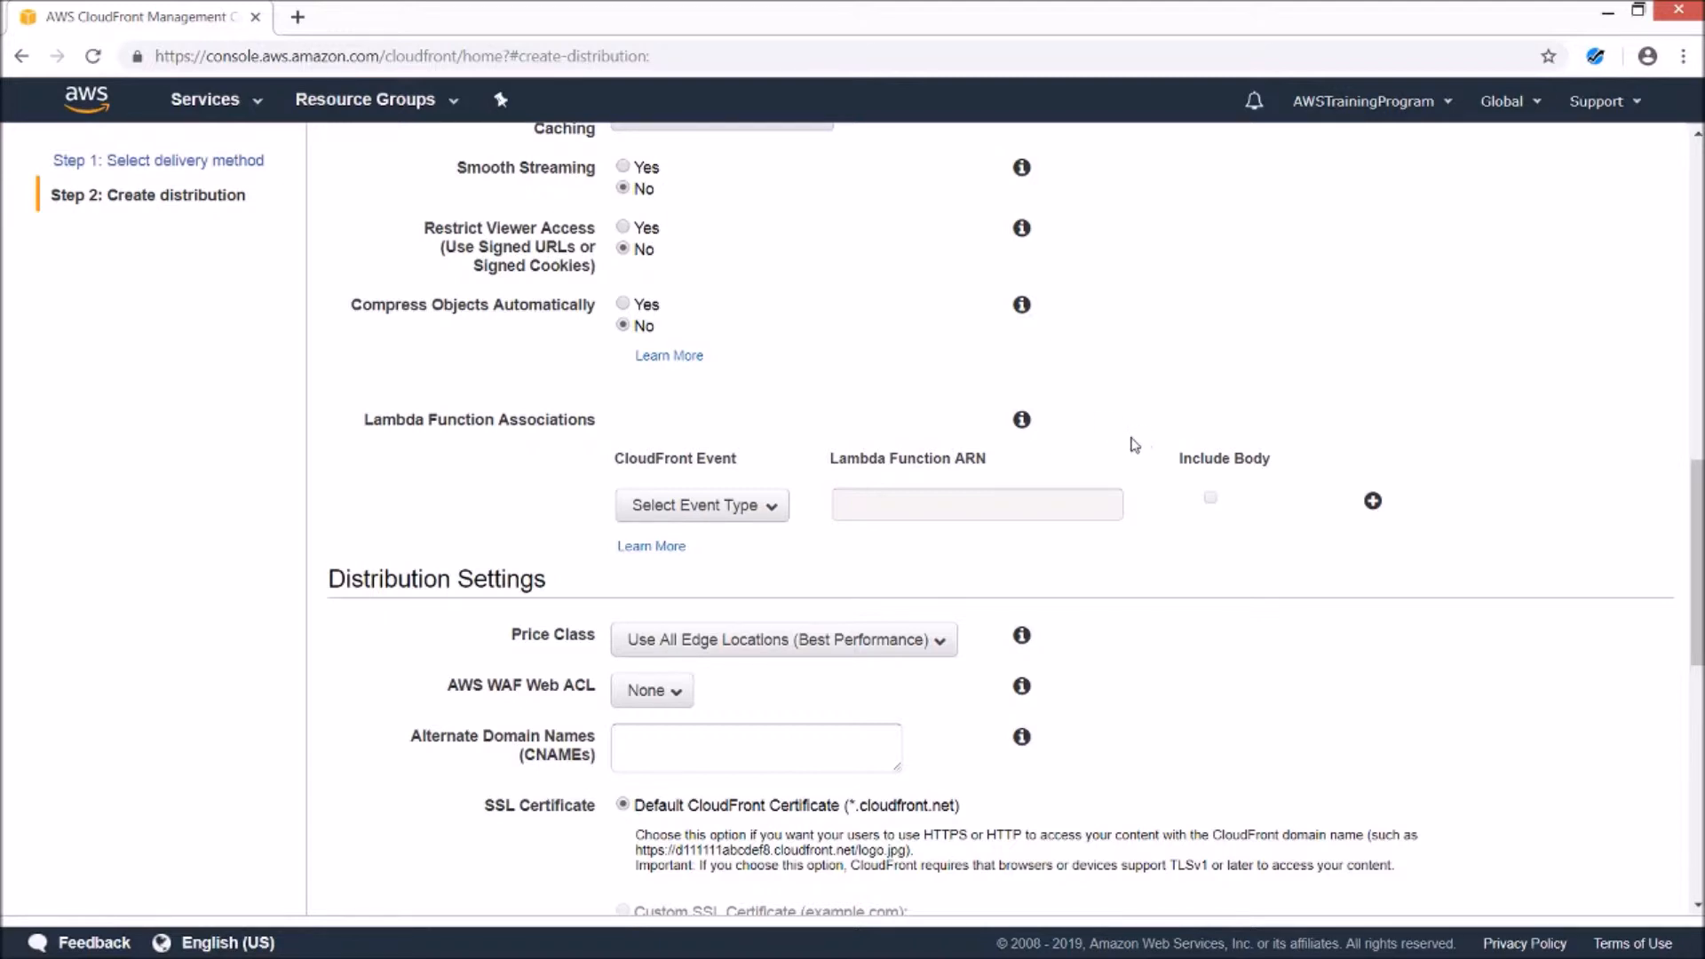
scroll(1137, 419, down, 1)
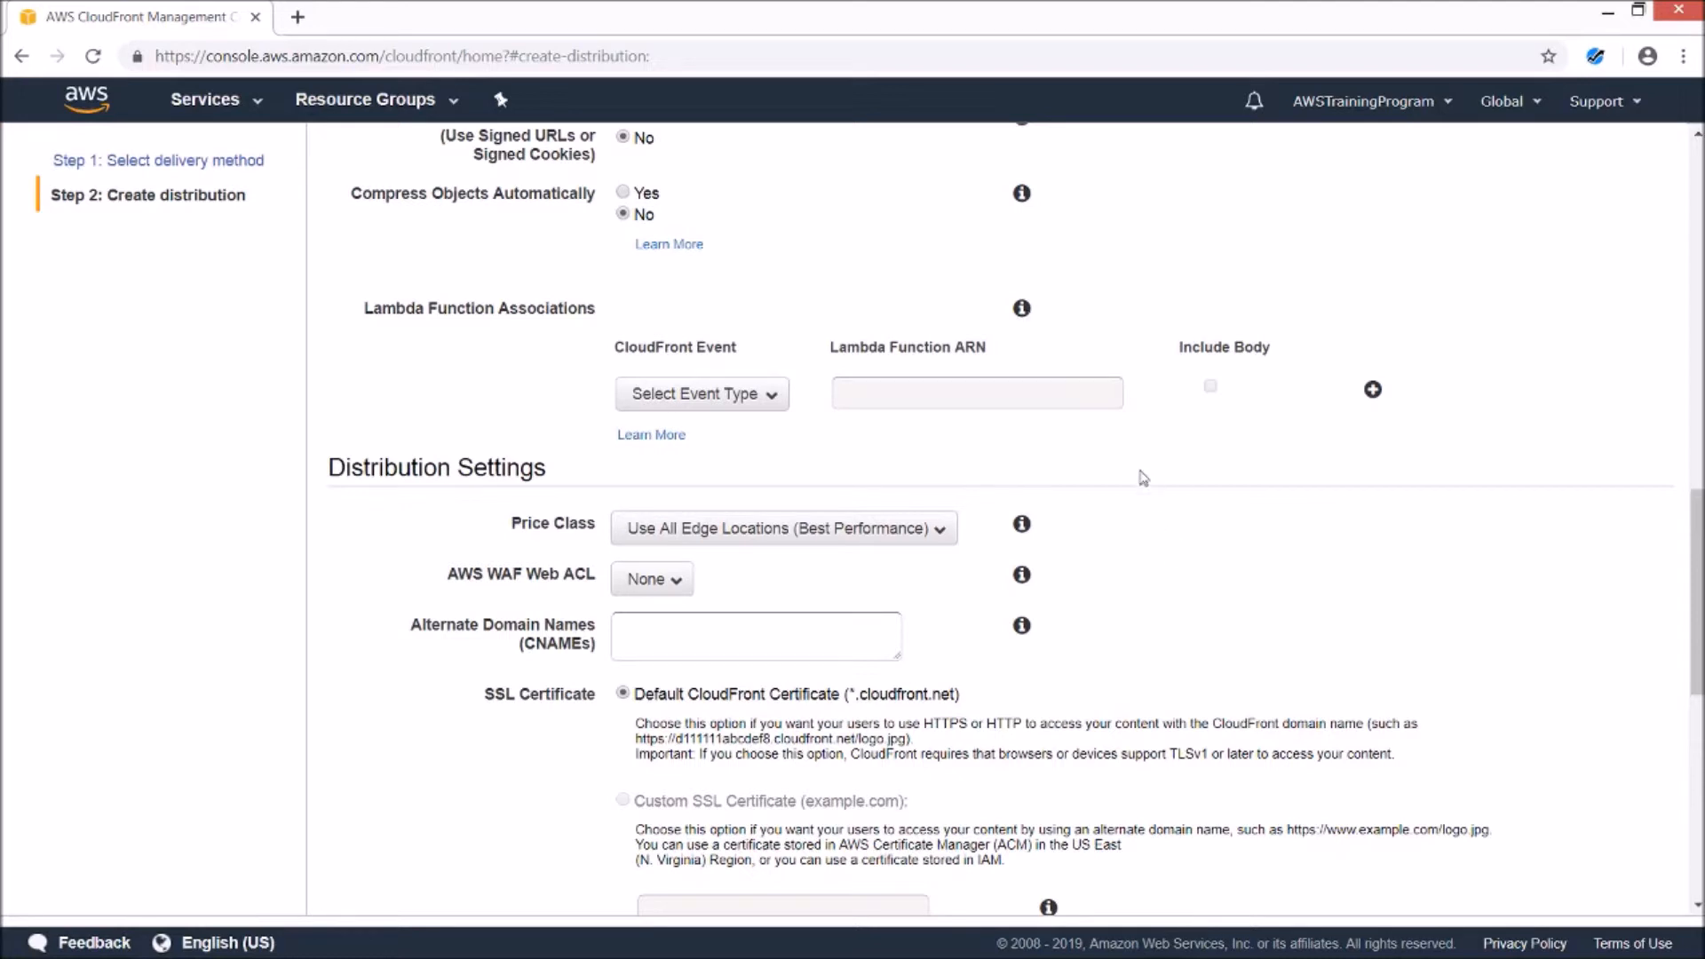
scroll(1139, 471, down, 1)
scroll(1140, 470, down, 1)
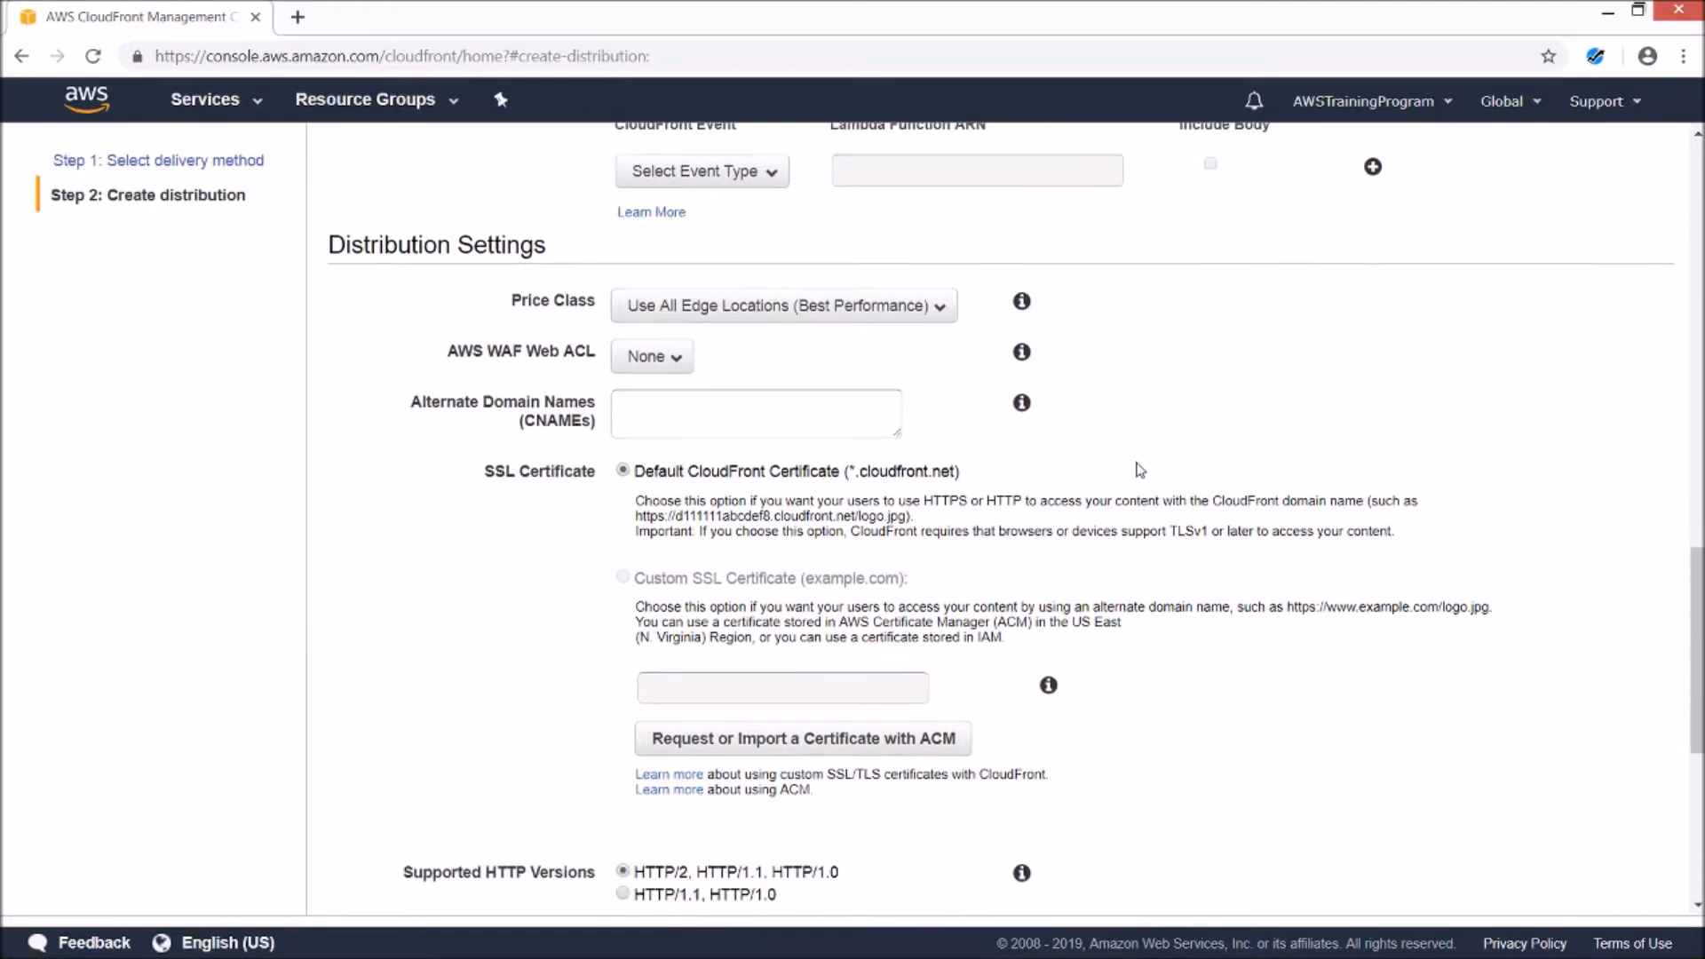
click(950, 309)
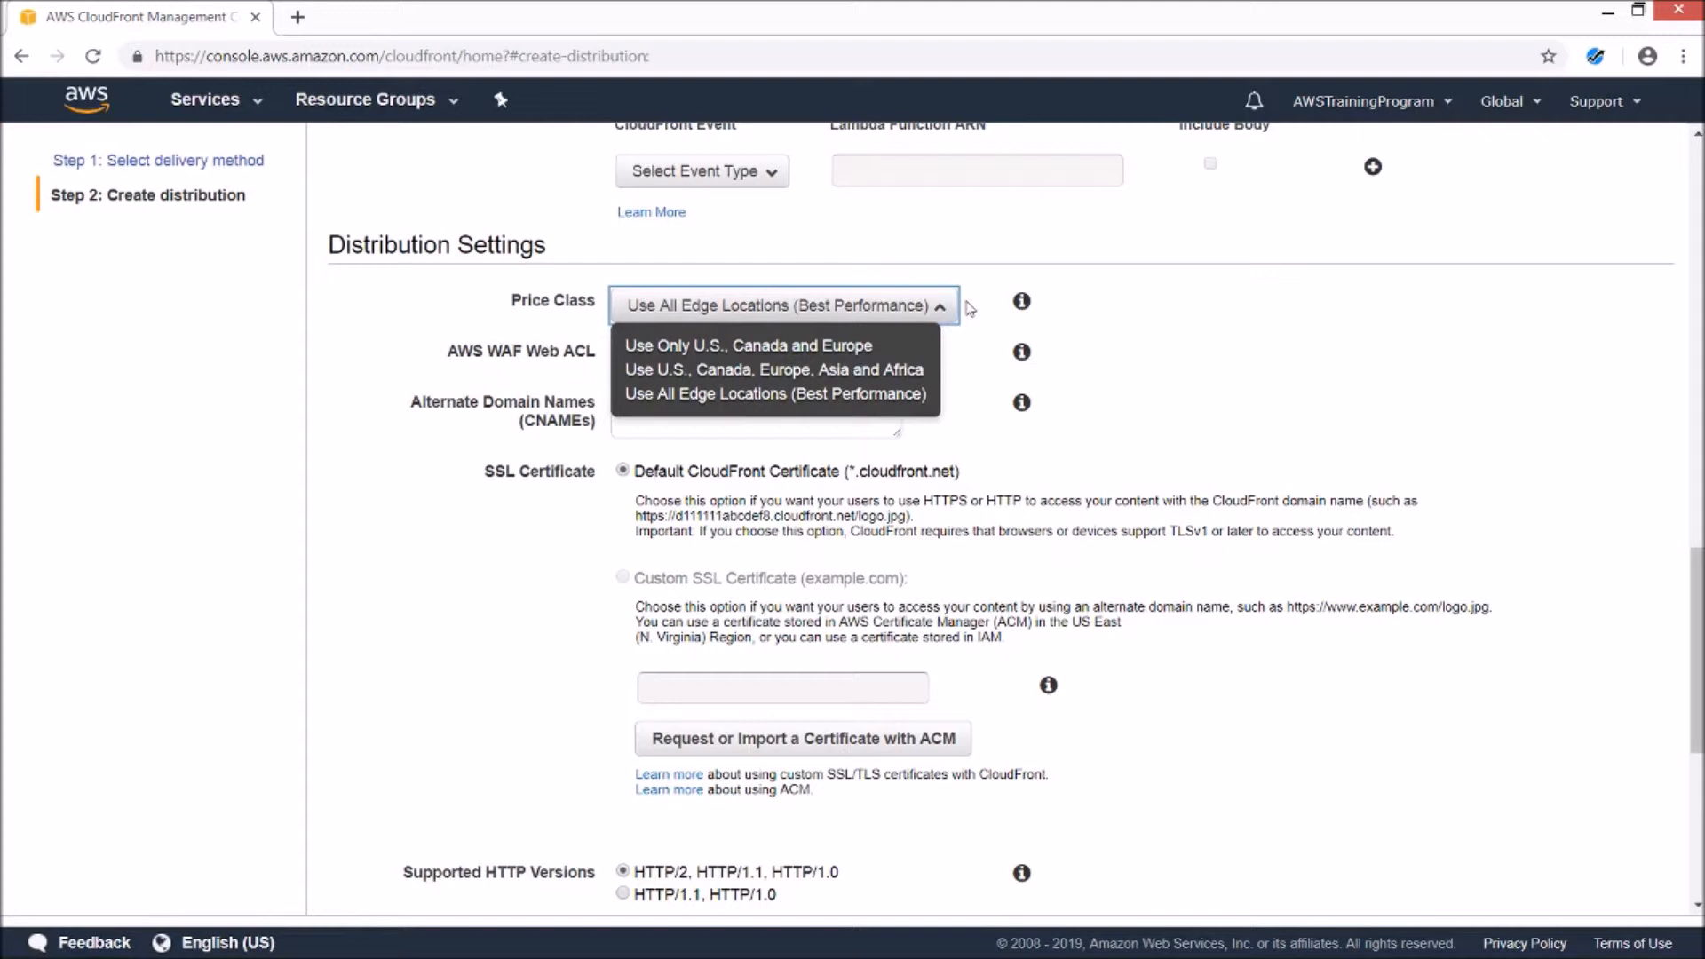
click(969, 308)
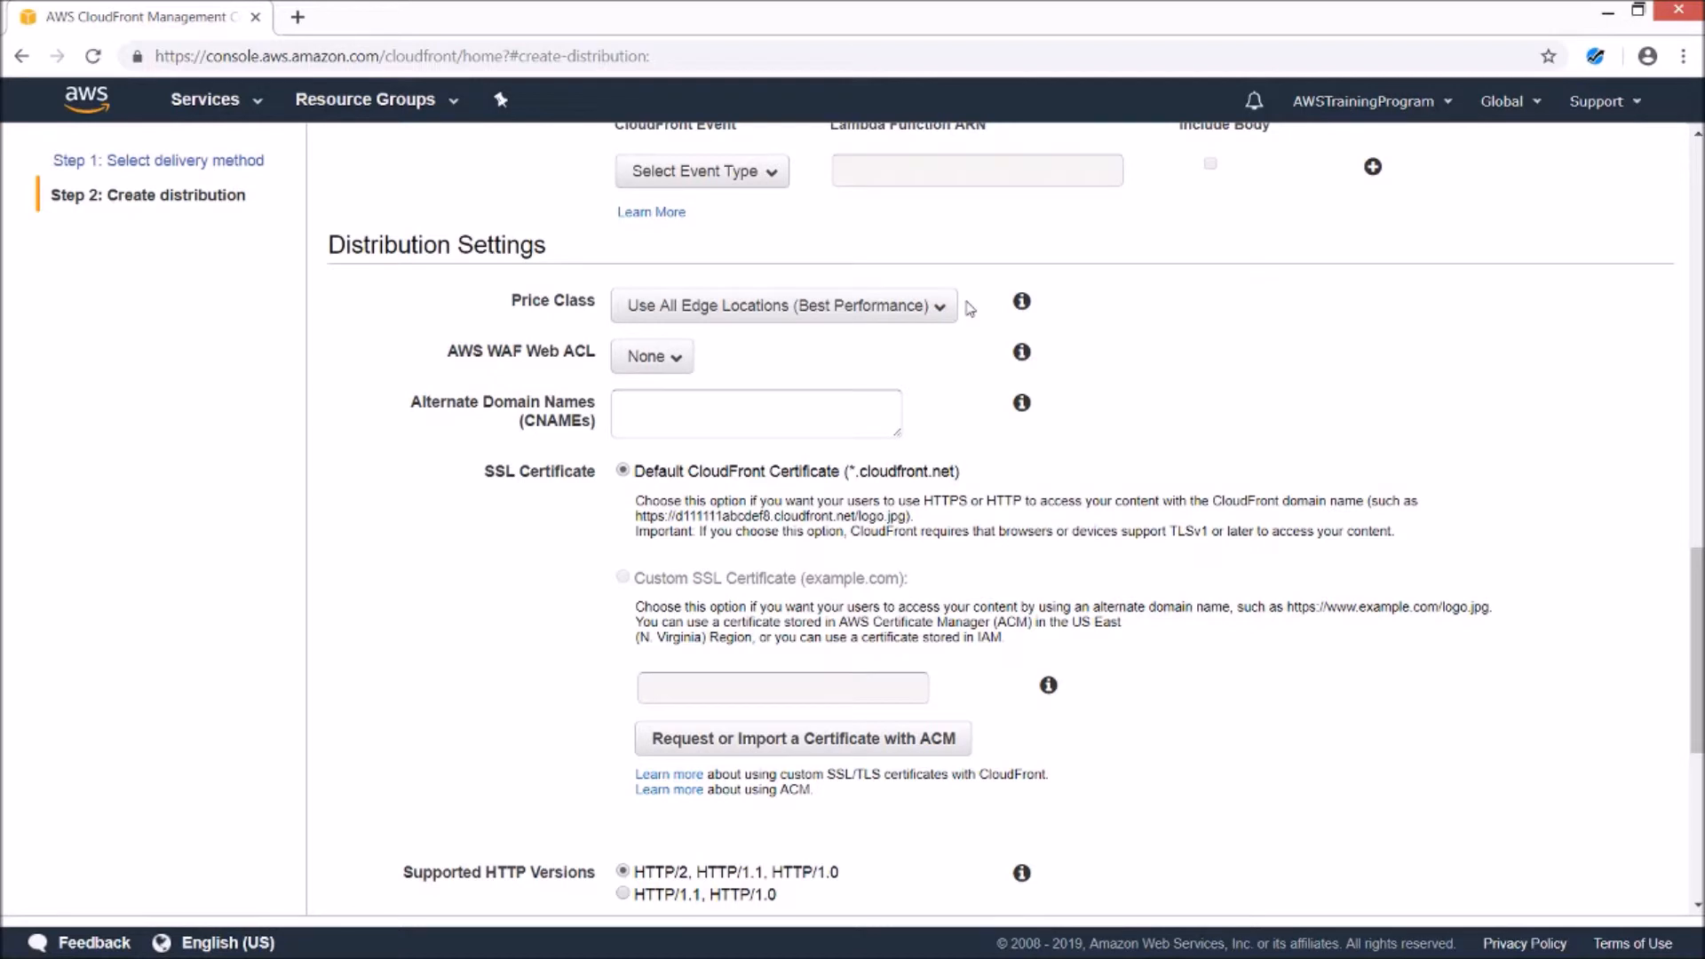
scroll(969, 308, down, 1)
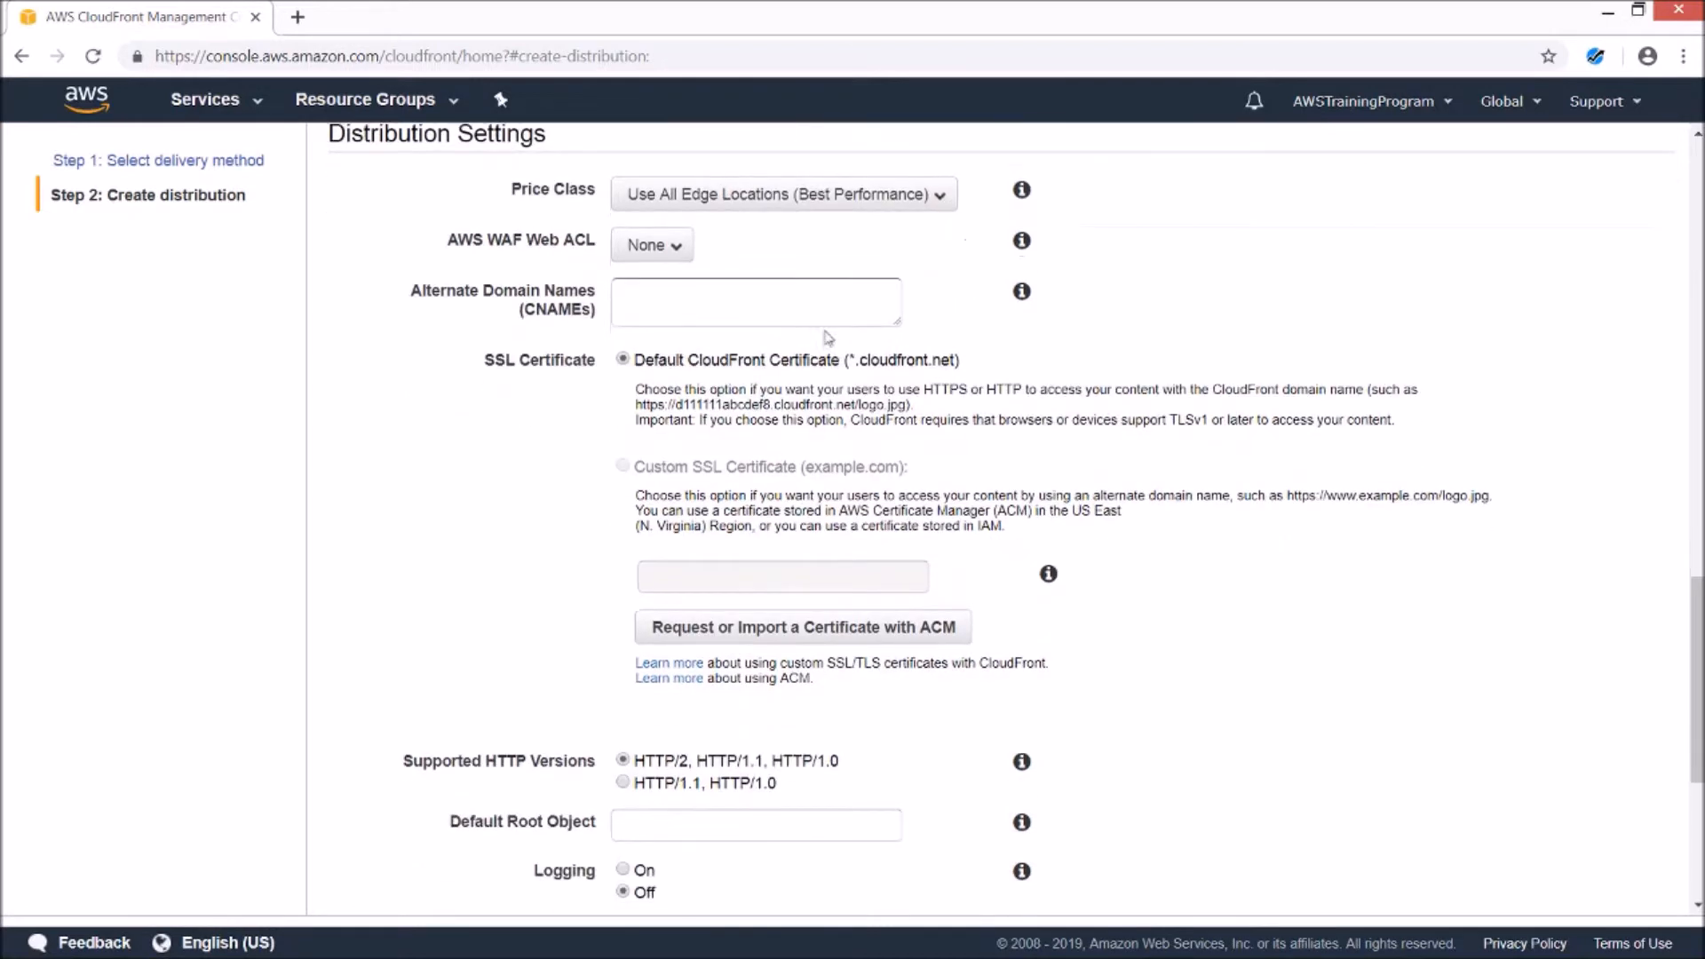
drag(410, 290, 604, 295)
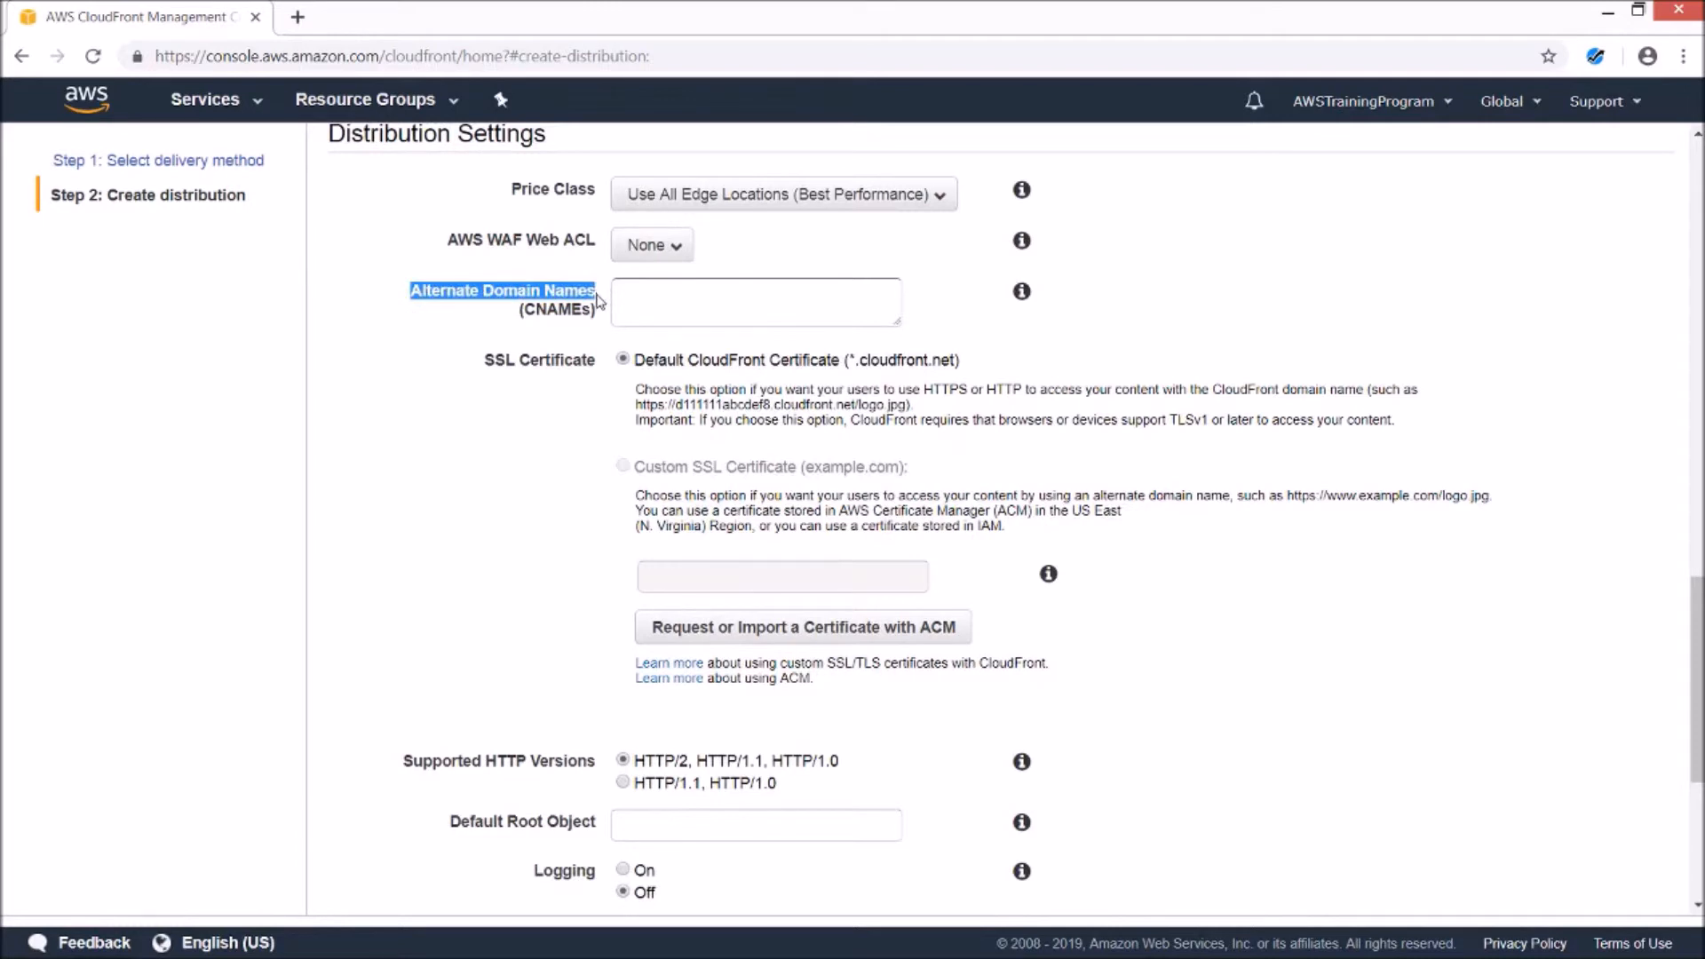
click(581, 308)
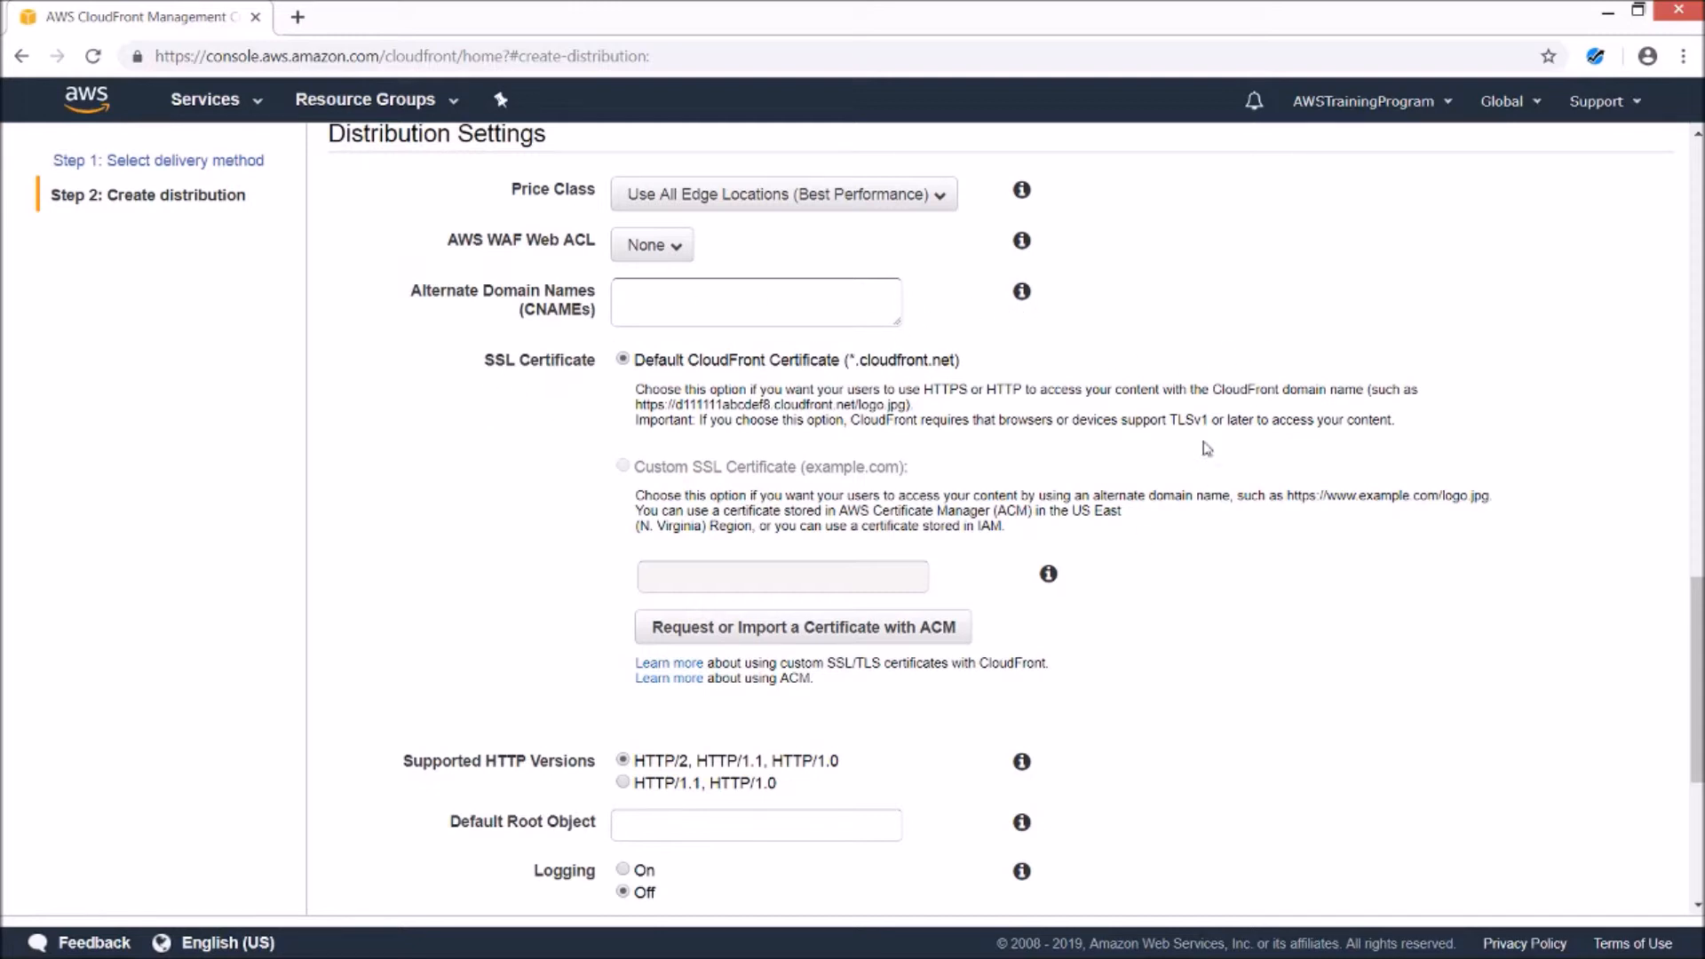
- Submit the form with Create Distribution so the distribution is listed as In Progress
scroll(1208, 444, down, 4)
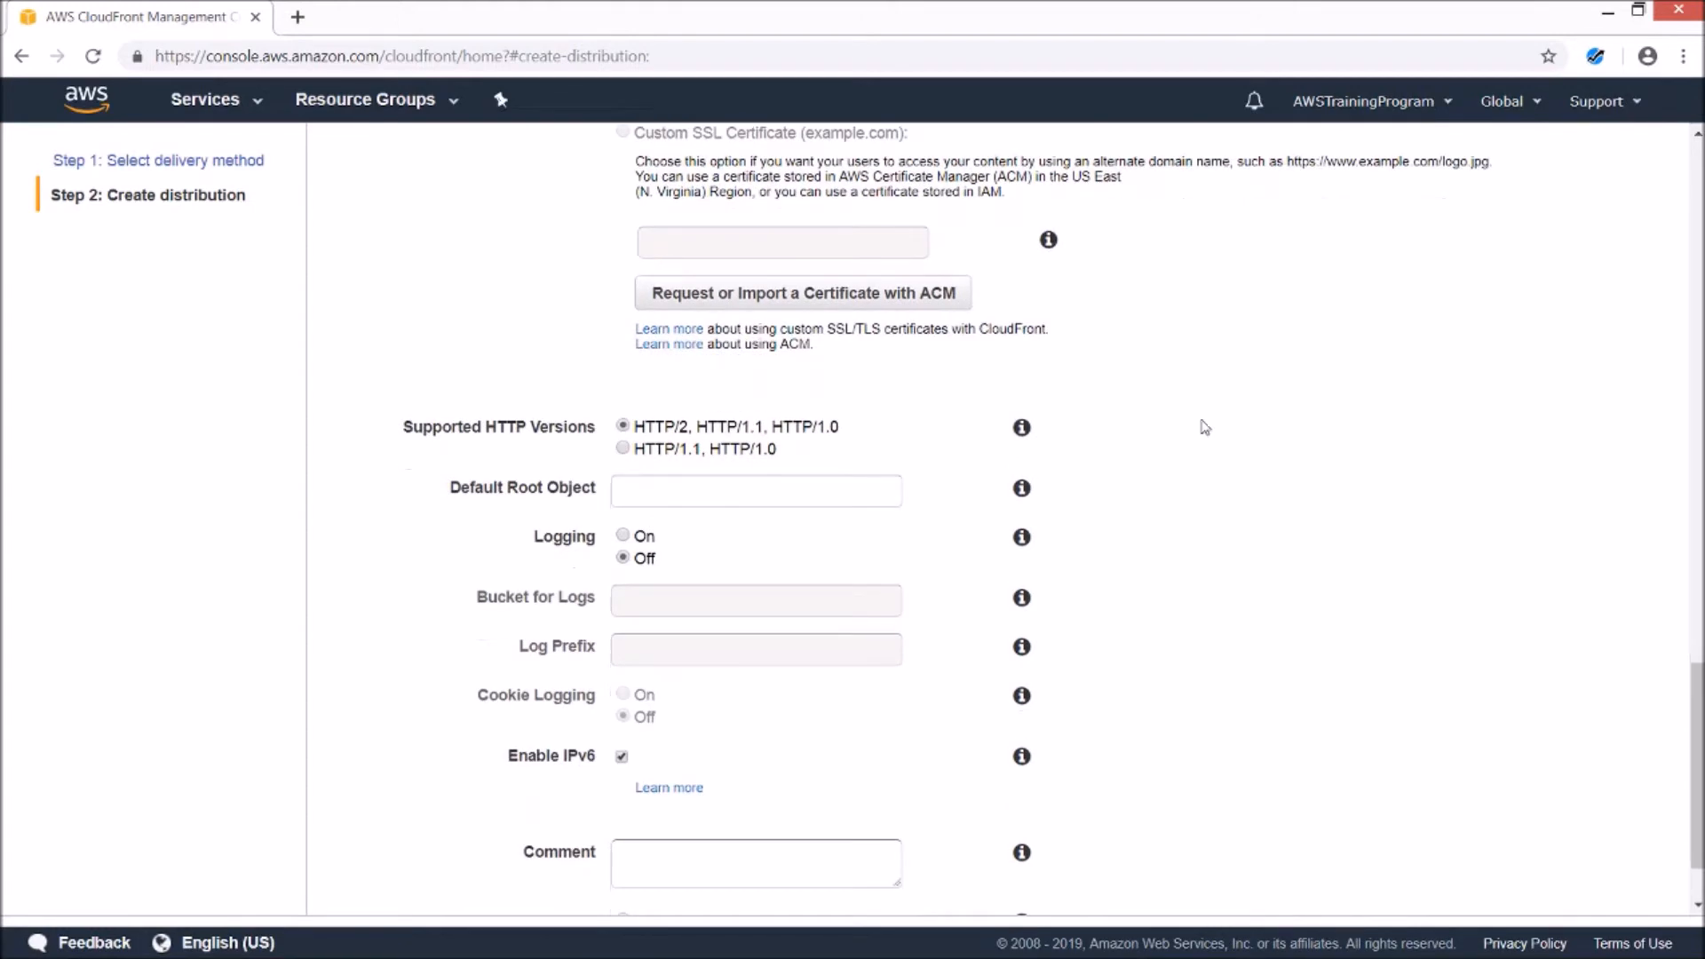
scroll(1205, 430, down, 1)
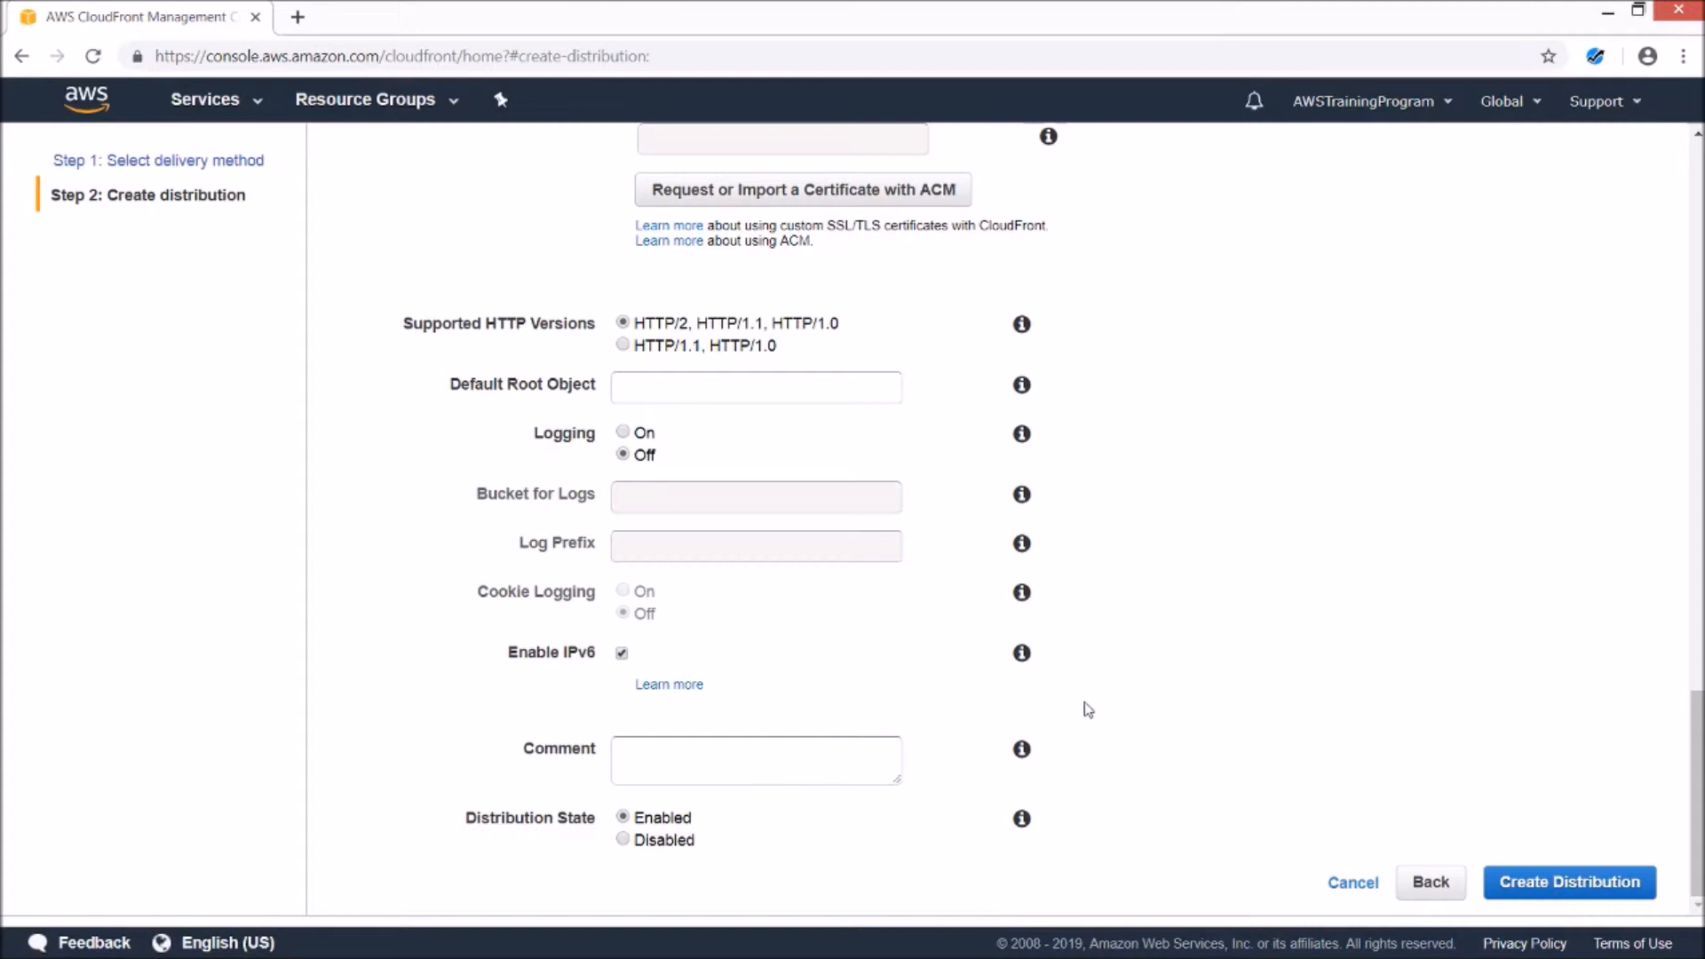
click(1569, 882)
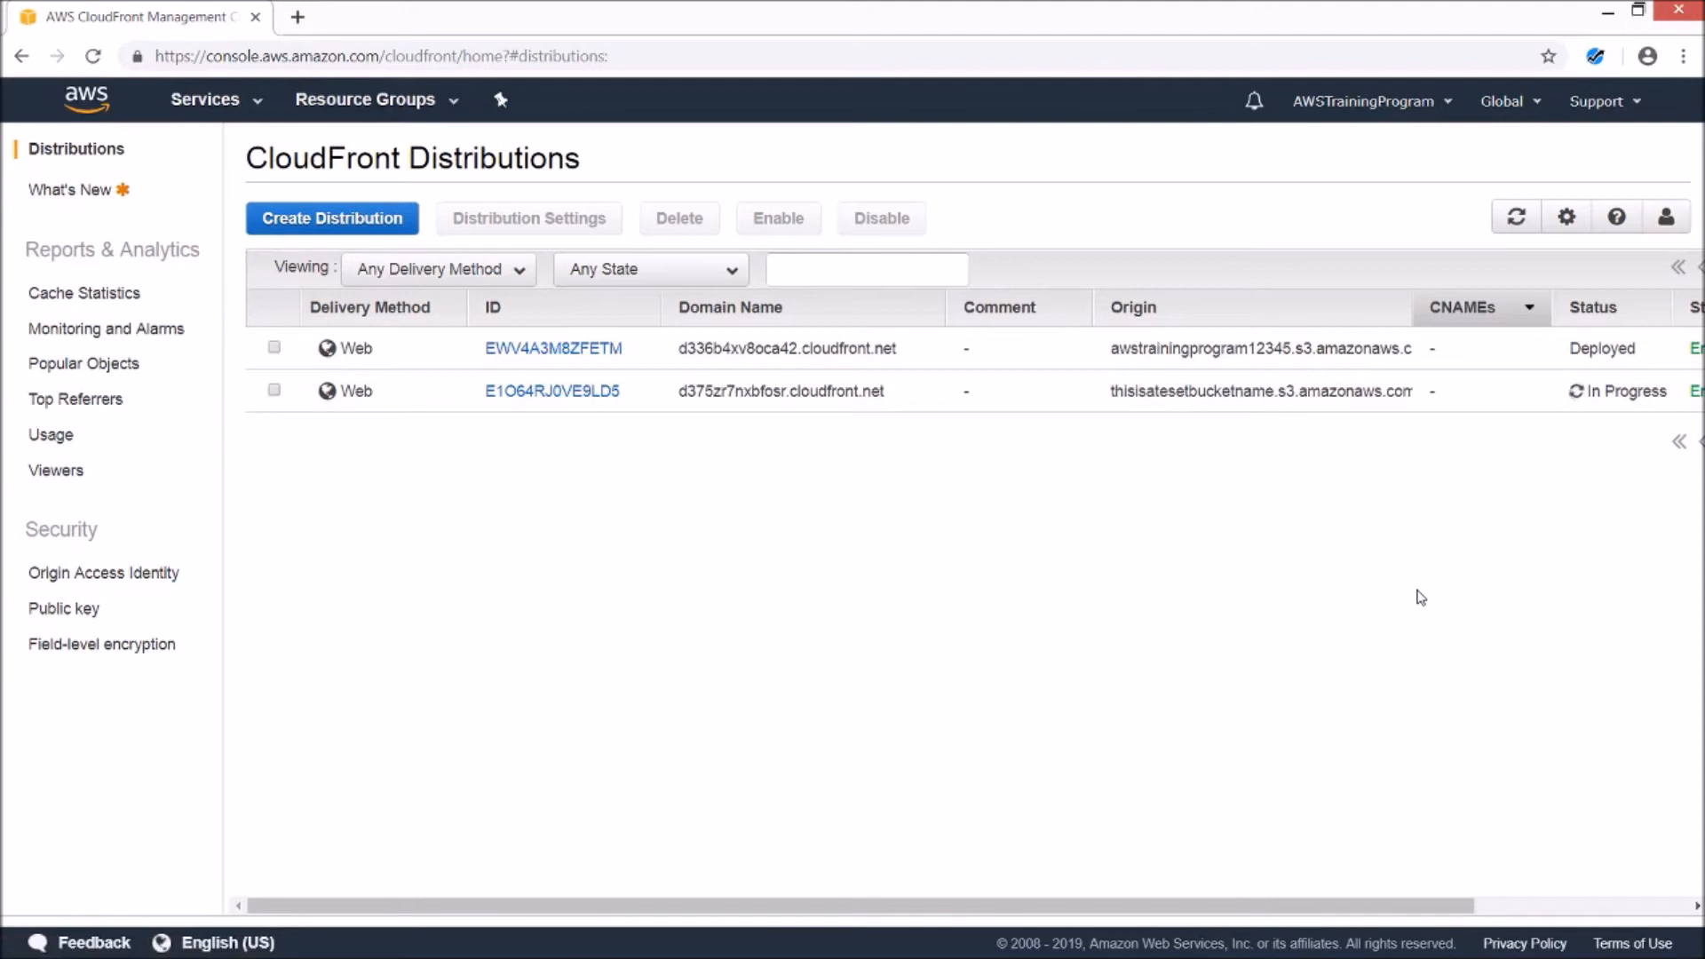
click(1580, 391)
click(1580, 395)
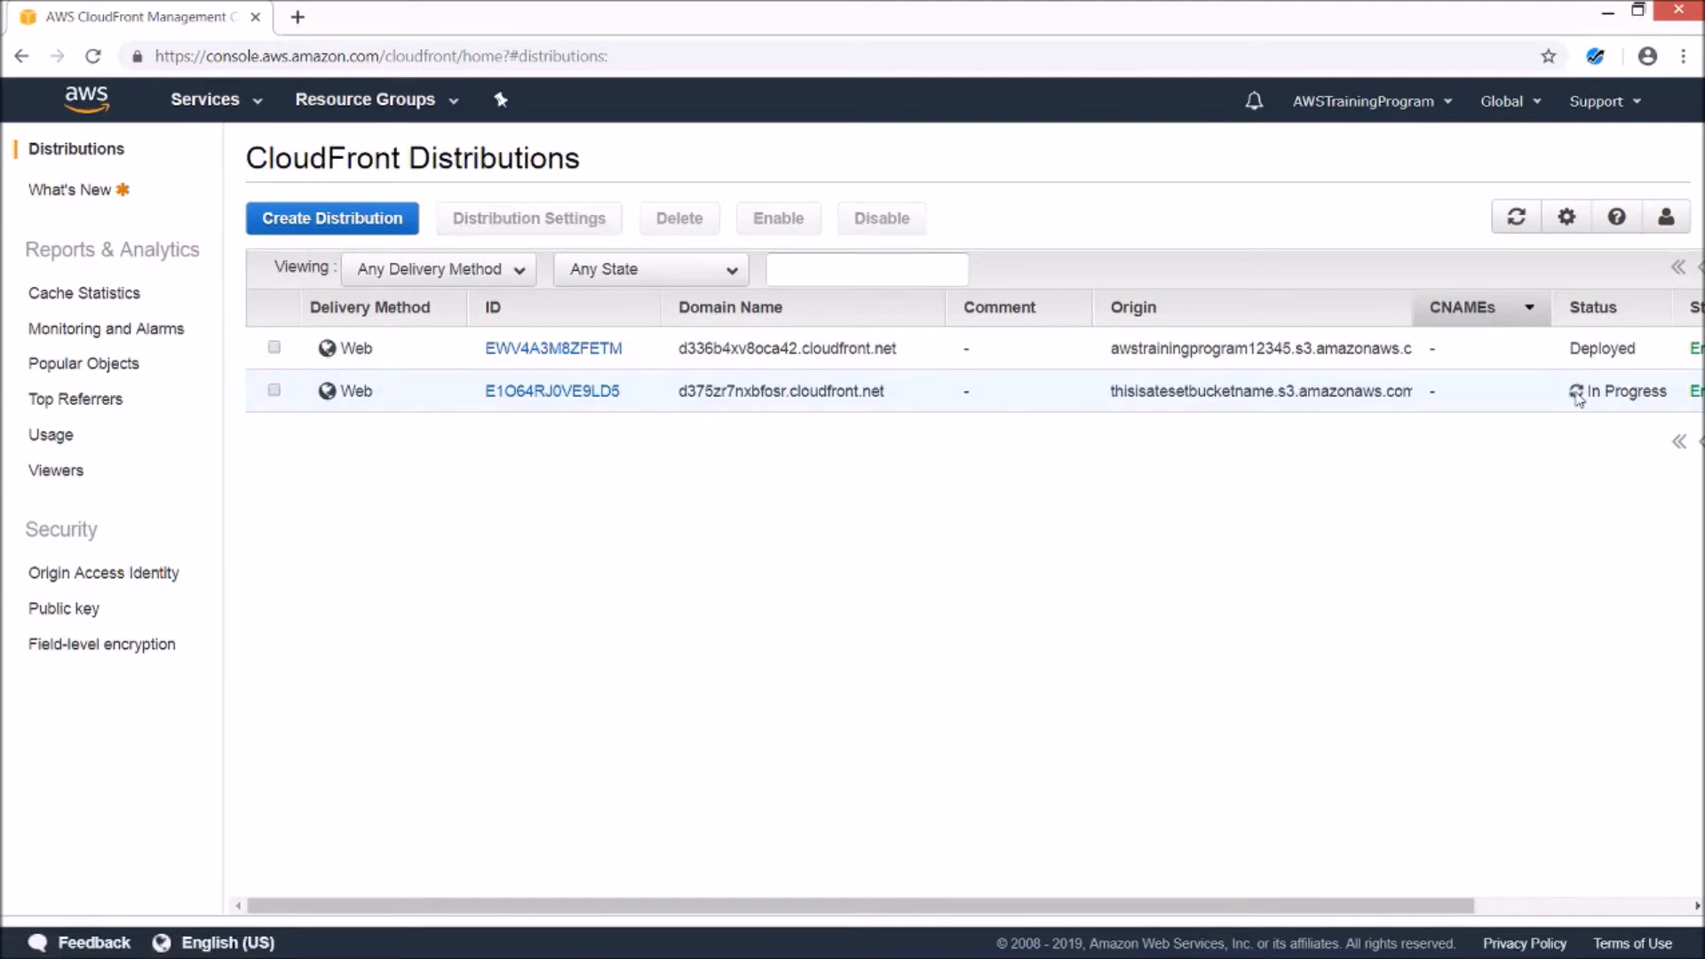
click(1576, 393)
drag(1283, 899, 1559, 879)
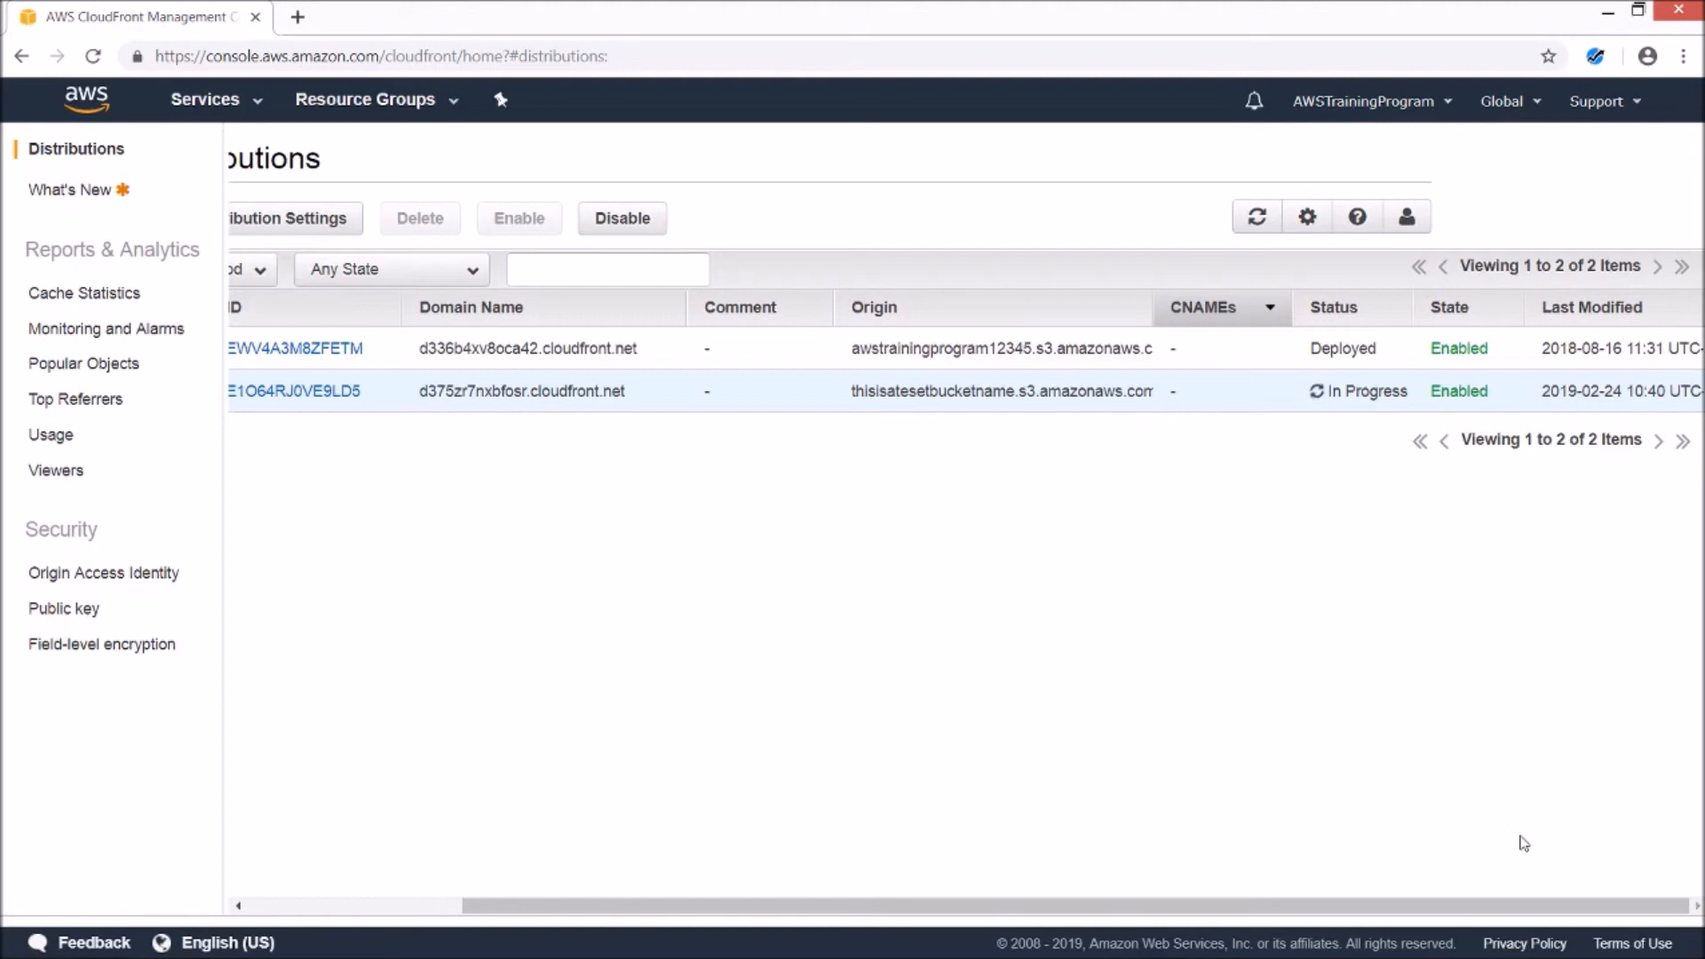
drag(1493, 905, 1081, 810)
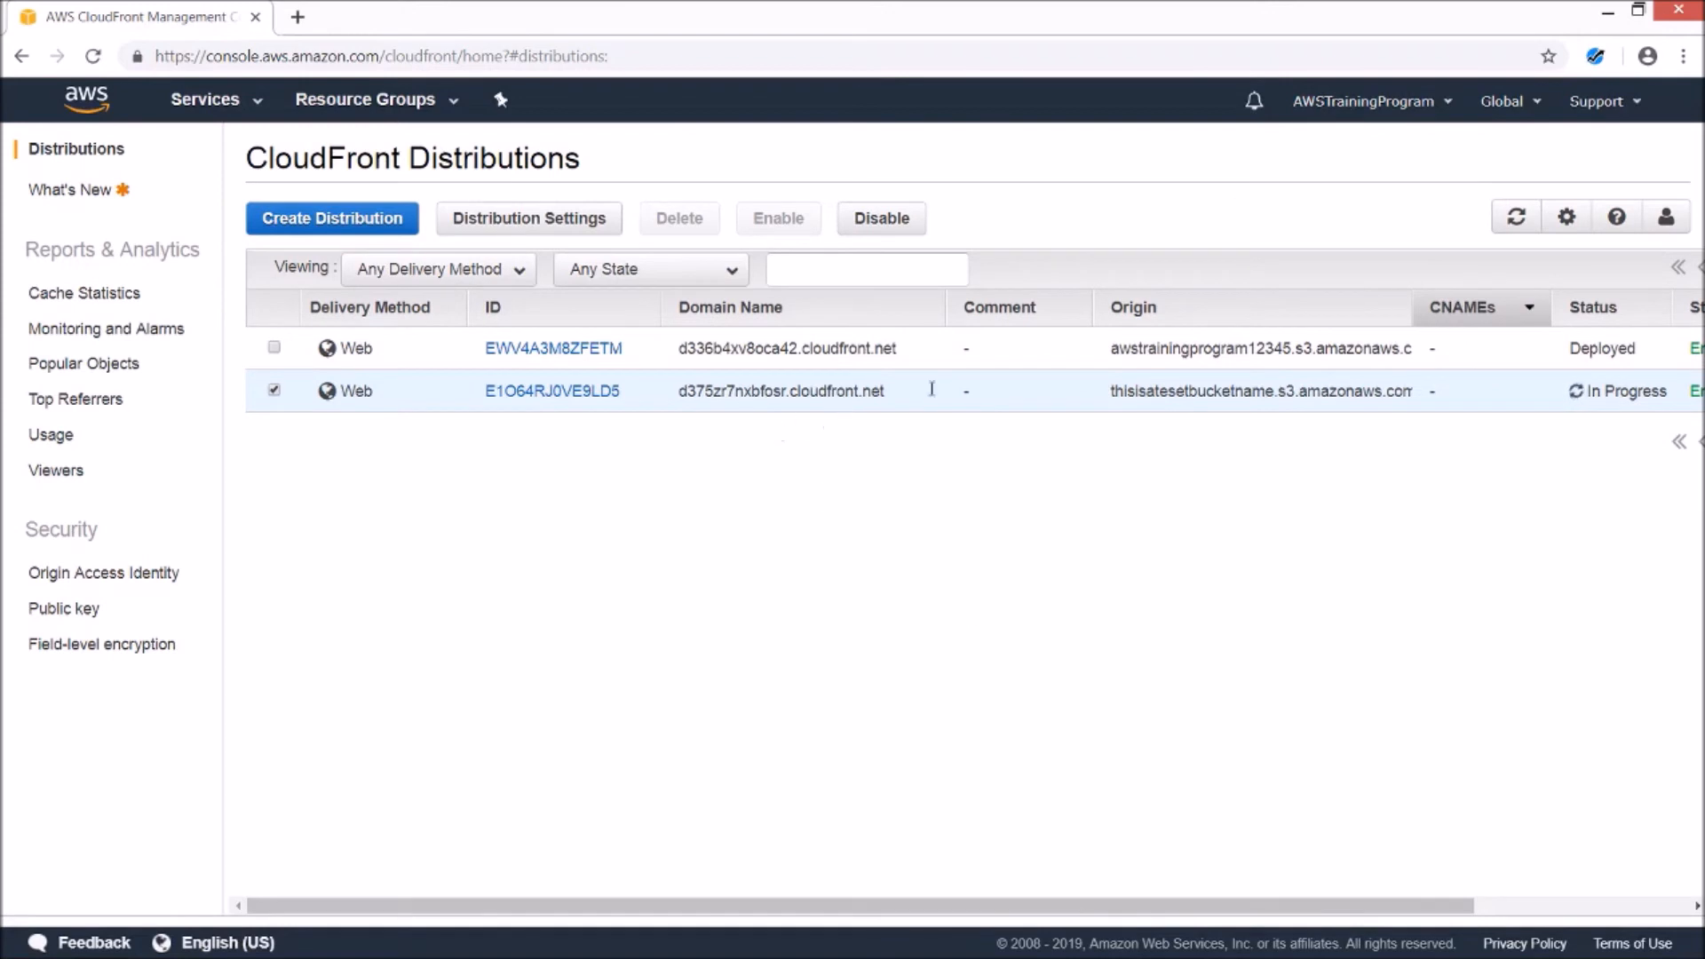
drag(787, 393, 677, 391)
drag(680, 390, 888, 393)
click(889, 505)
mouse_move(822, 906)
mouse_down()
mouse_move(1070, 904)
mouse_move(795, 915)
mouse_up()
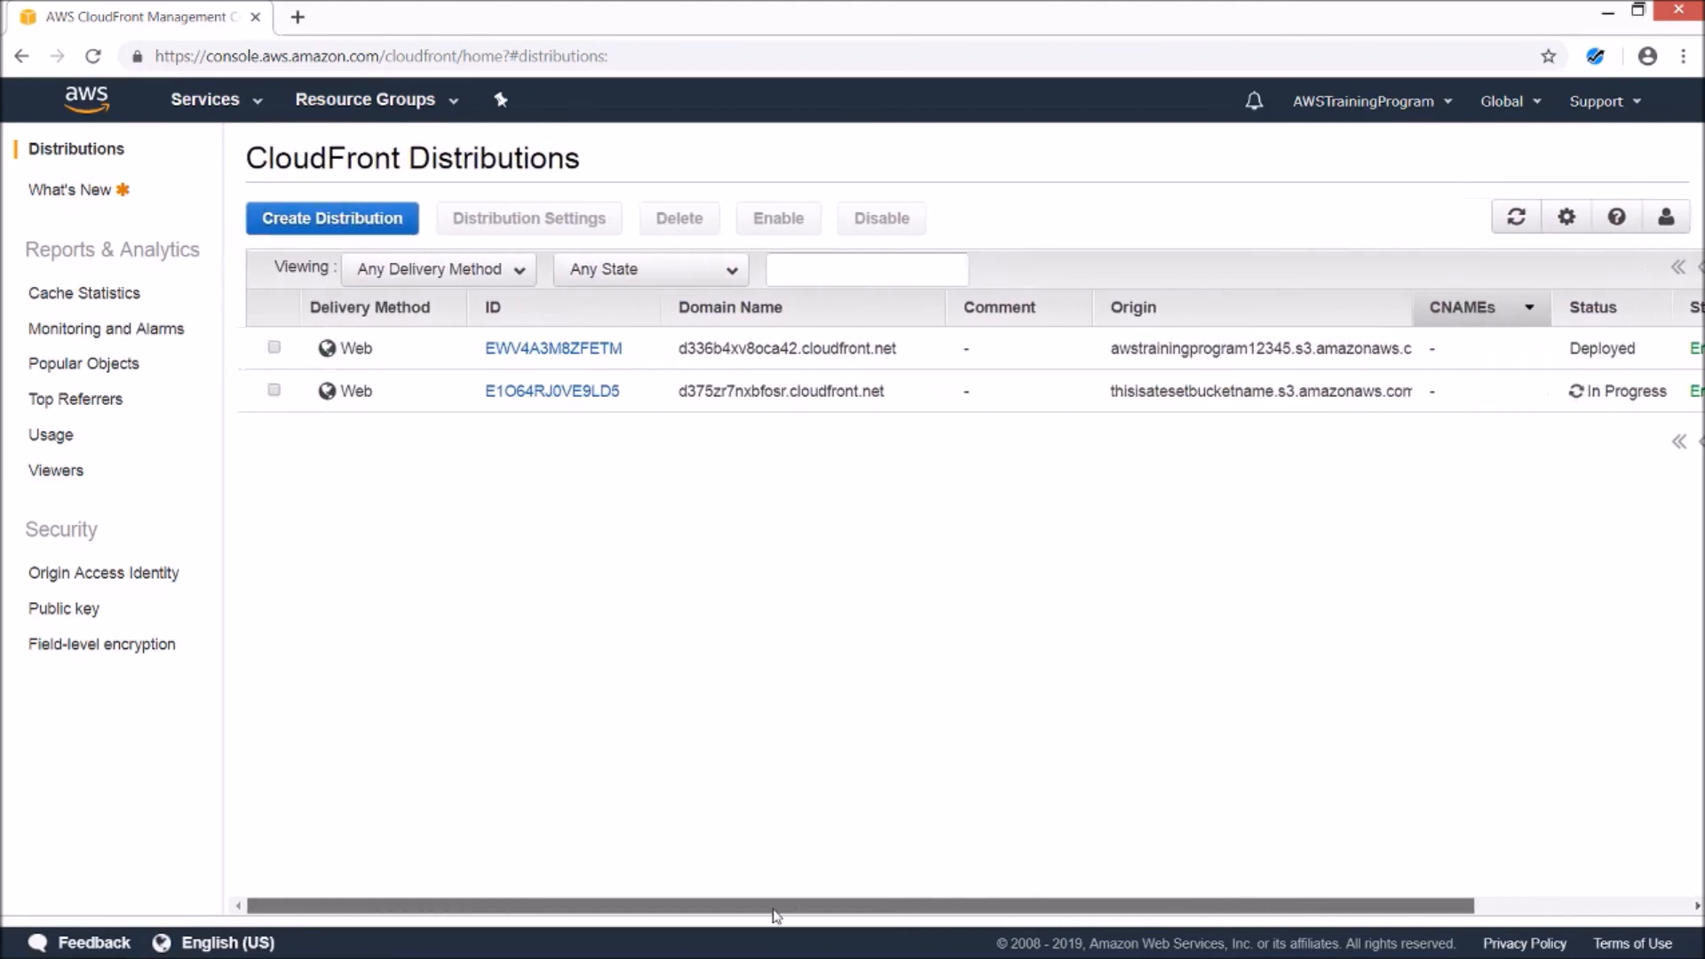